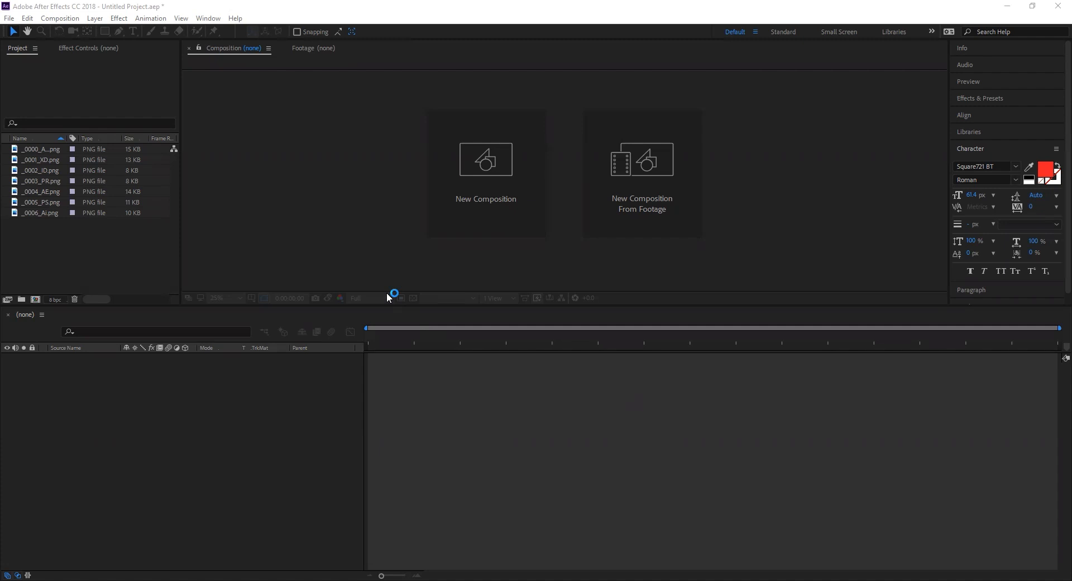
Step: Create a new 1920 x 1080 composition with the HDTV 1080 25 preset, 20 seconds long and with a white background
{"action": "left_click", "coordinate": [301, 461]}
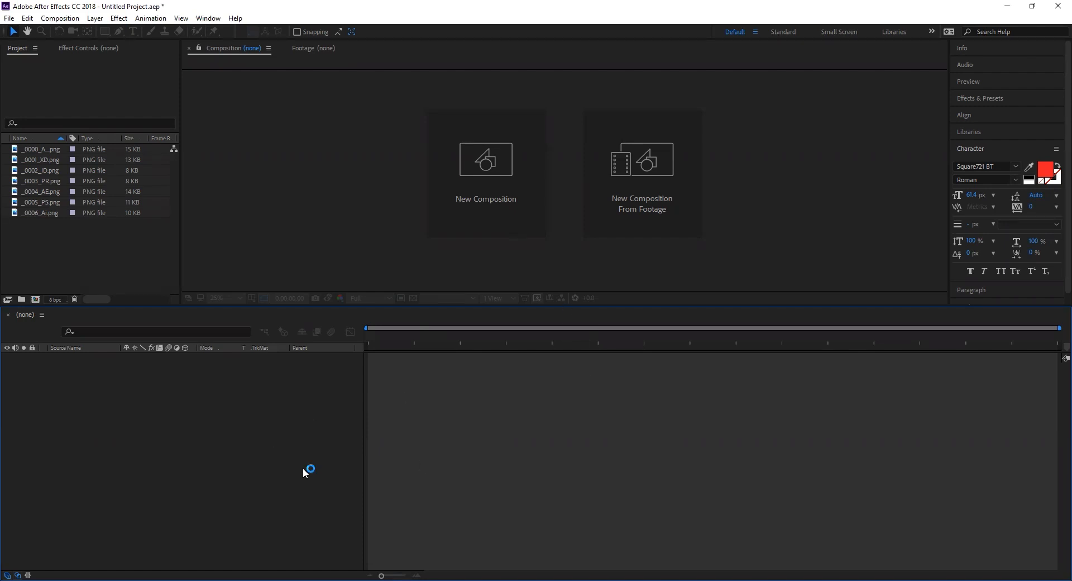
{"action": "left_click", "coordinate": [499, 193]}
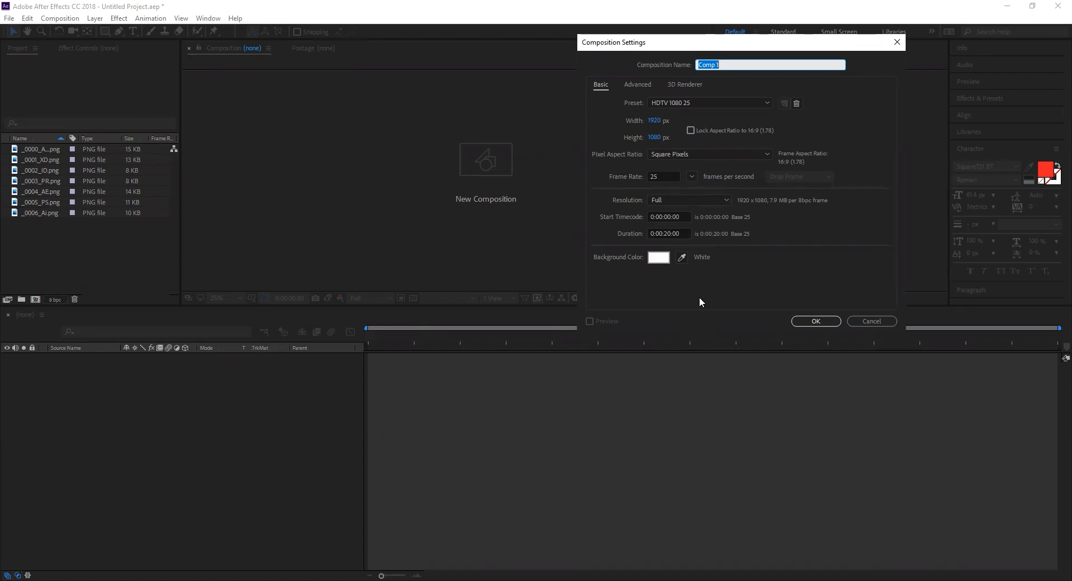
{"action": "left_click", "coordinate": [812, 322]}
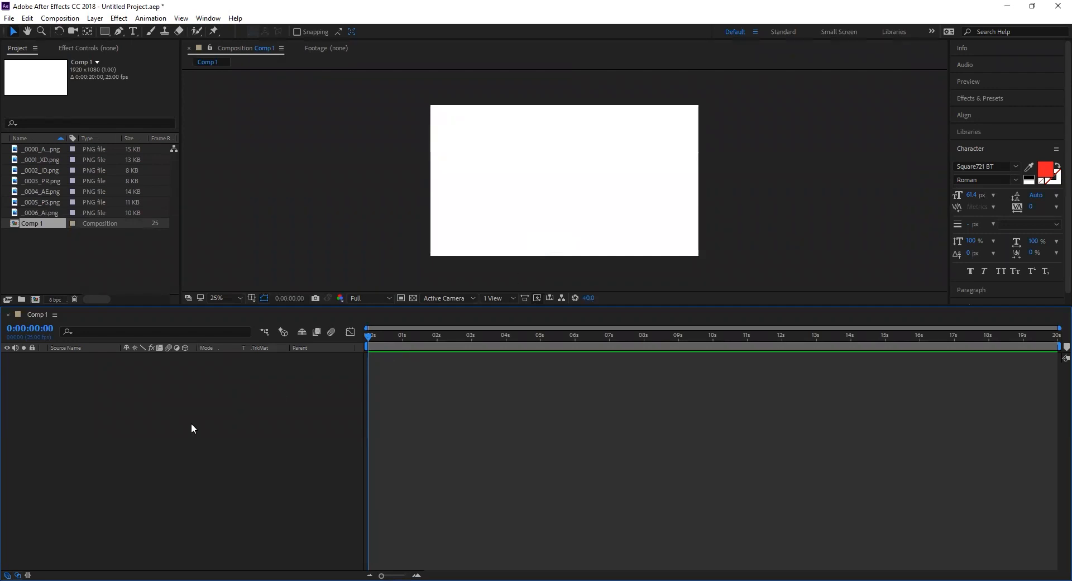
{"action": "left_click", "coordinate": [34, 151]}
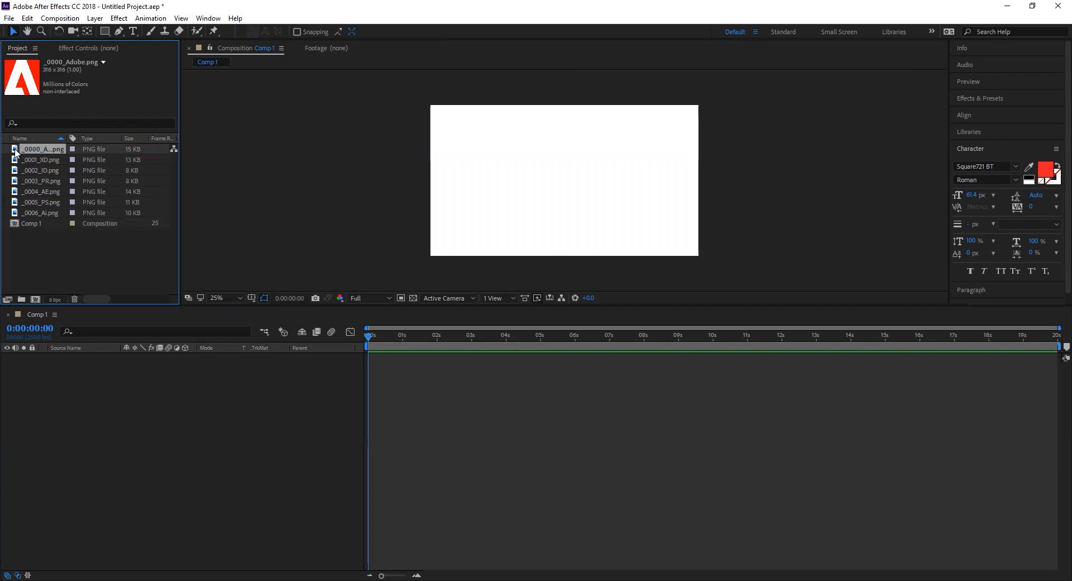
{"action": "left_click_drag", "start_coordinate": [15, 150], "coordinate": [58, 385]}
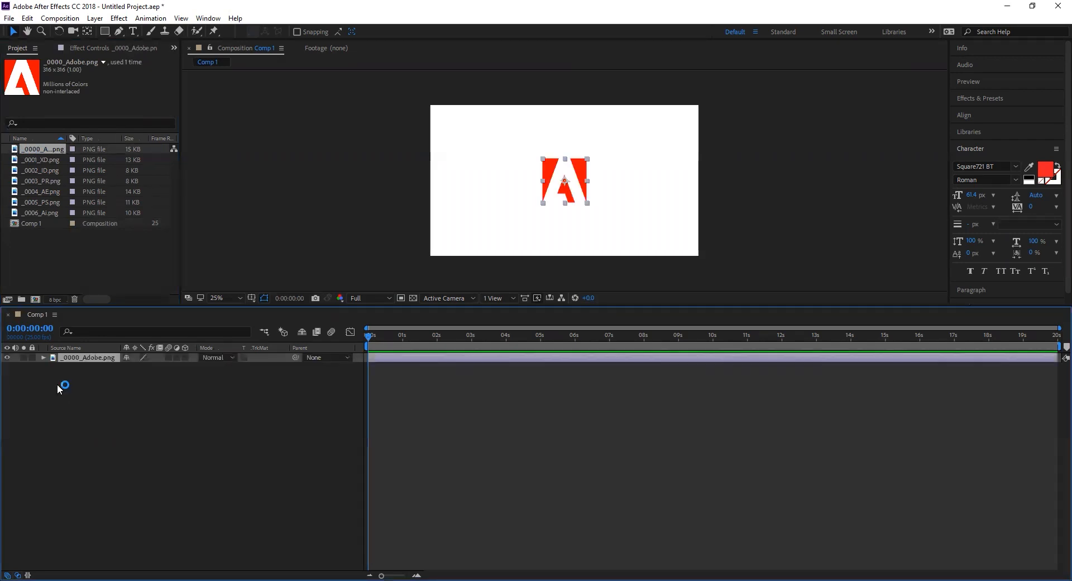
{"action": "key", "text": "Delete"}
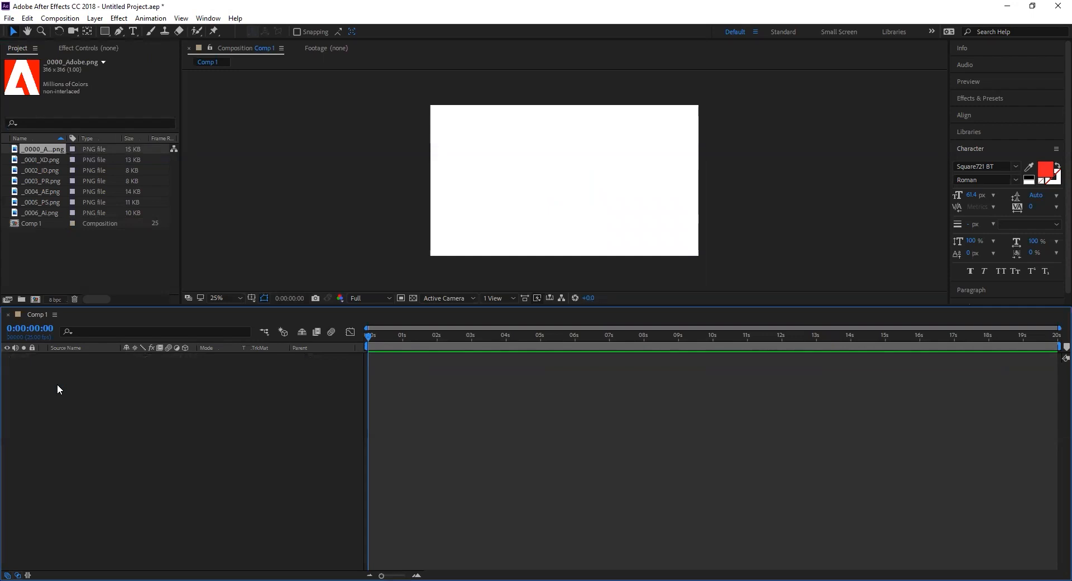
Step: Add _0000_Adobe.png, _0001_XD.png and _0002_ID.png together as layers in the Comp 1 timeline
{"action": "left_click", "coordinate": [26, 161], "text": "shift"}
{"action": "left_click", "coordinate": [29, 168], "text": "shift"}
{"action": "left_click", "coordinate": [31, 179], "text": "shift"}
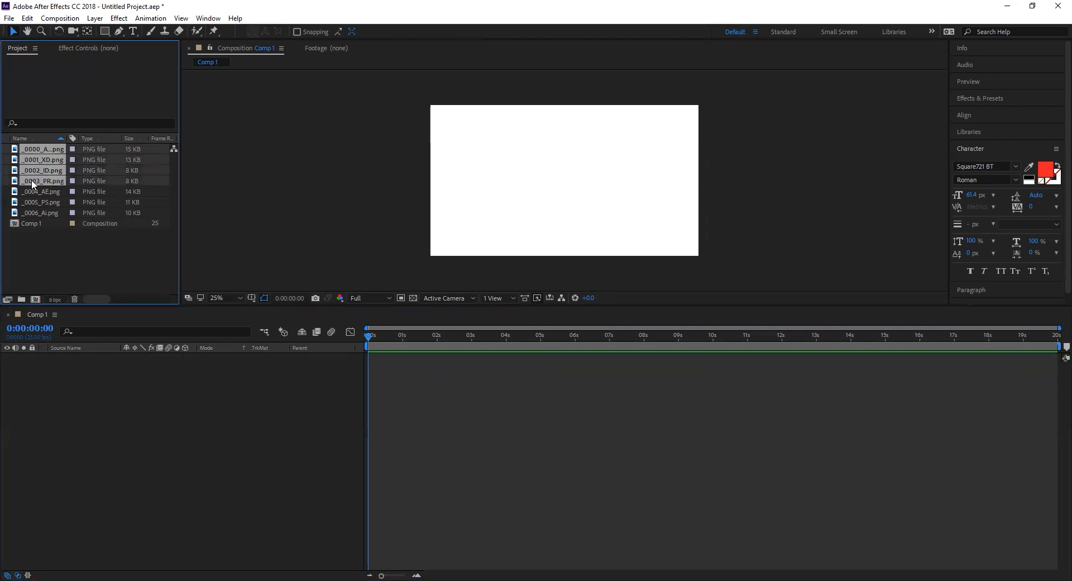
{"action": "left_click", "coordinate": [38, 149]}
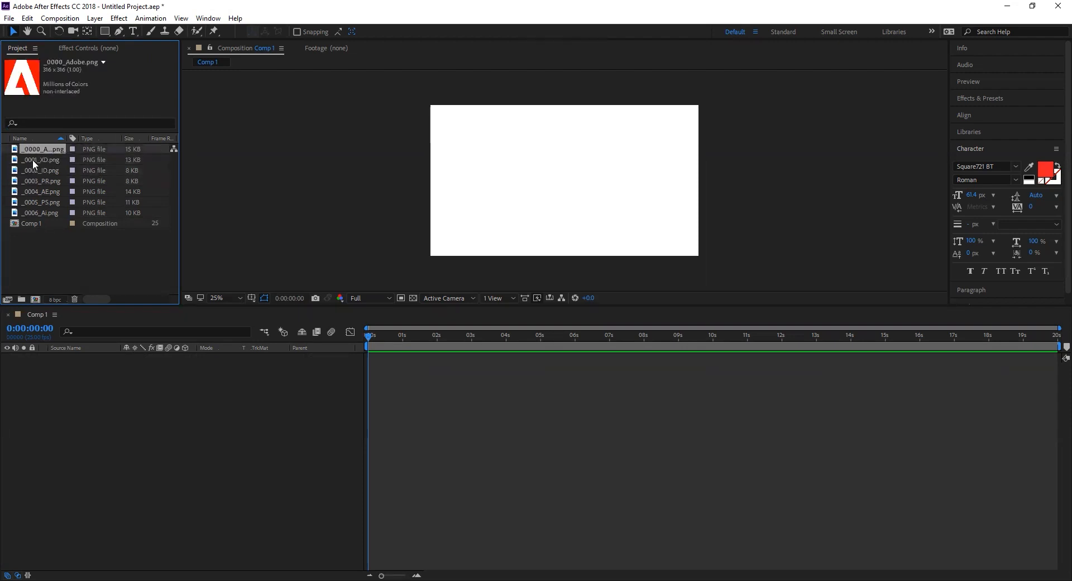
{"action": "left_click", "coordinate": [33, 159], "text": "shift"}
{"action": "left_click", "coordinate": [32, 170], "text": "shift"}
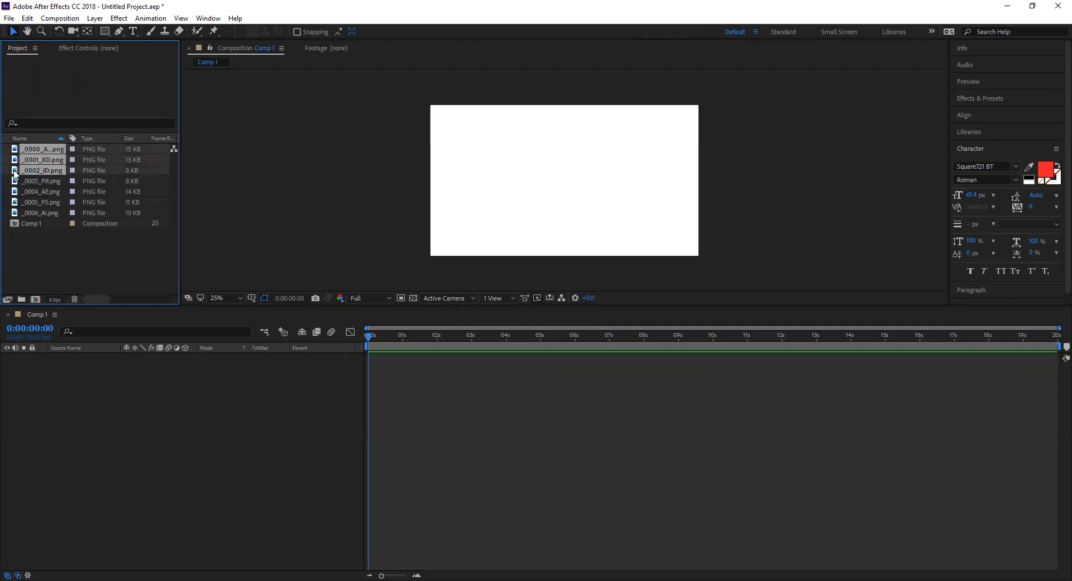
{"action": "left_click_drag", "start_coordinate": [15, 174], "coordinate": [77, 411]}
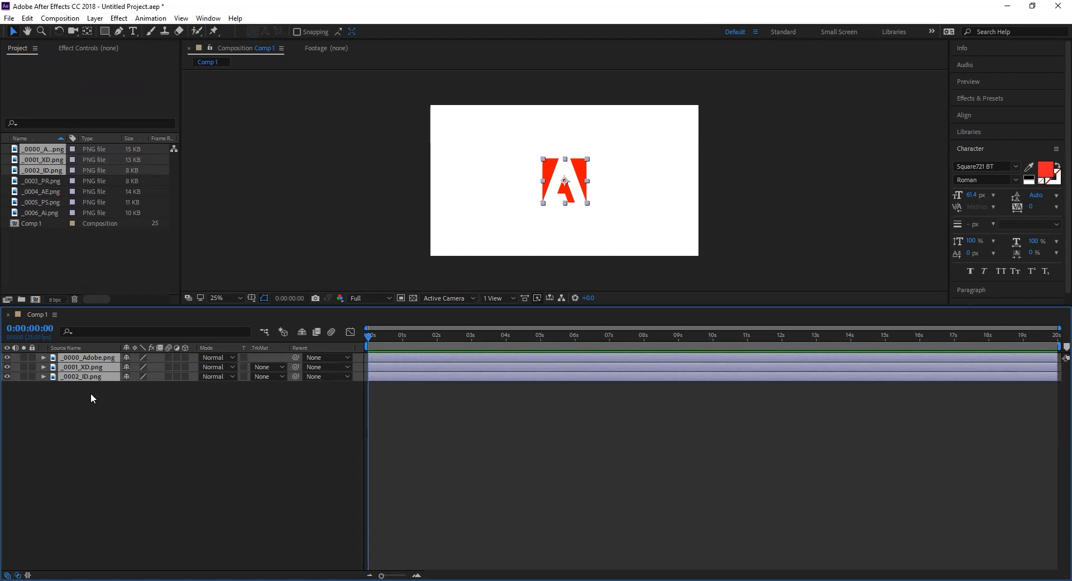
Step: Reveal the Scale property of the three logo layers and reduce them all to 53%
{"action": "key", "text": "s"}
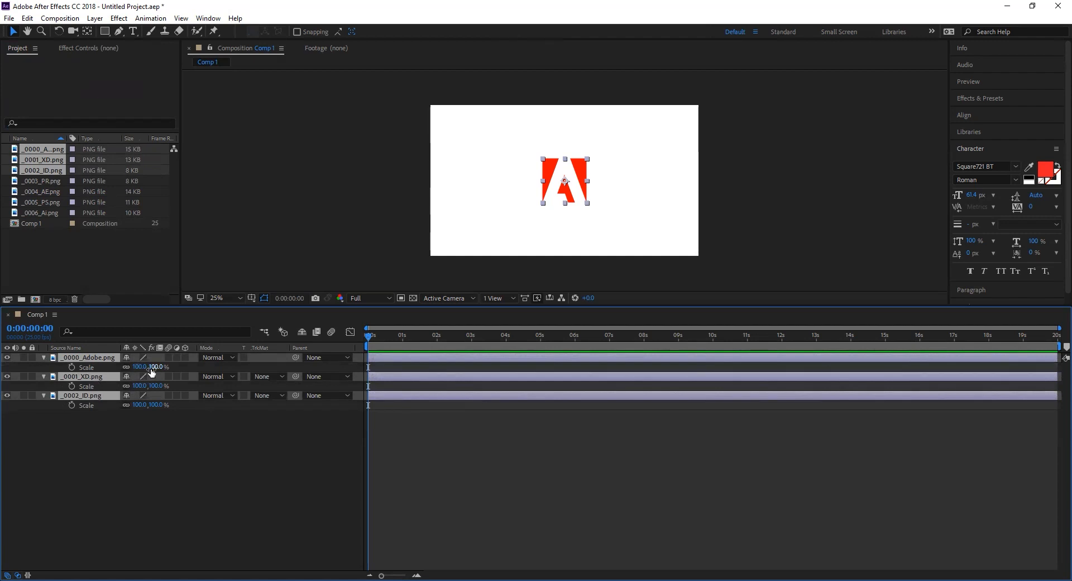
{"action": "left_click_drag", "start_coordinate": [152, 371], "coordinate": [125, 366]}
{"action": "left_click", "coordinate": [127, 446]}
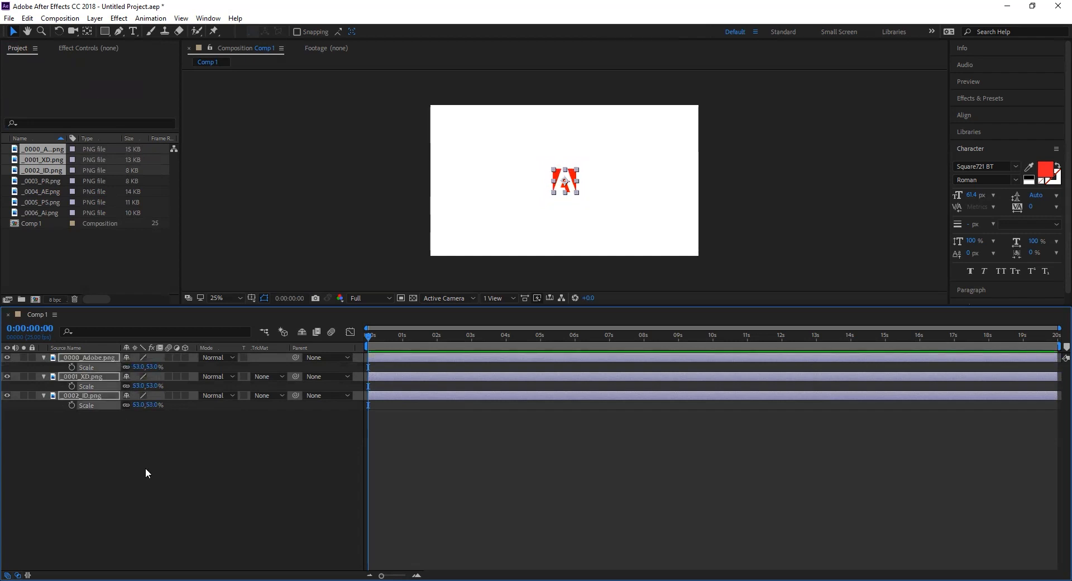
{"action": "left_click", "coordinate": [146, 467]}
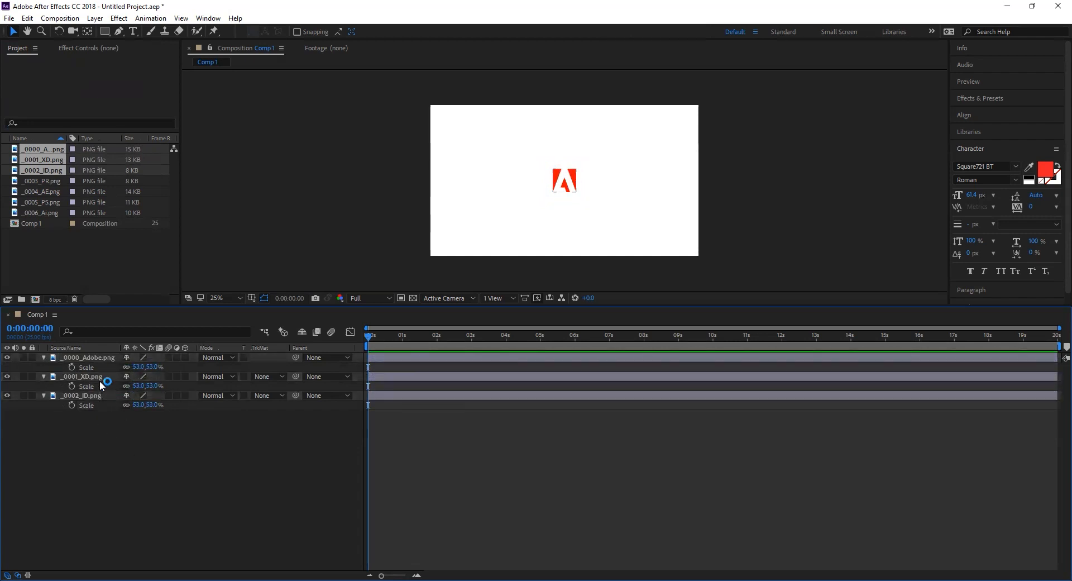
Step: Move all three stacked logo layers together to the upper-left corner of the composition frame
{"action": "left_click_drag", "start_coordinate": [106, 443], "coordinate": [69, 360]}
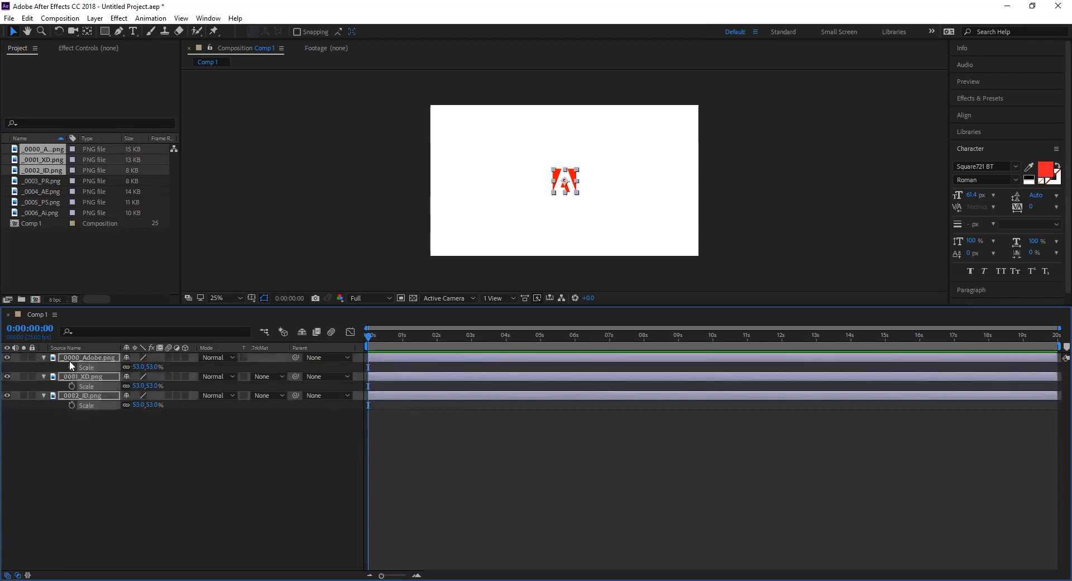
{"action": "left_click_drag", "start_coordinate": [565, 185], "coordinate": [461, 131]}
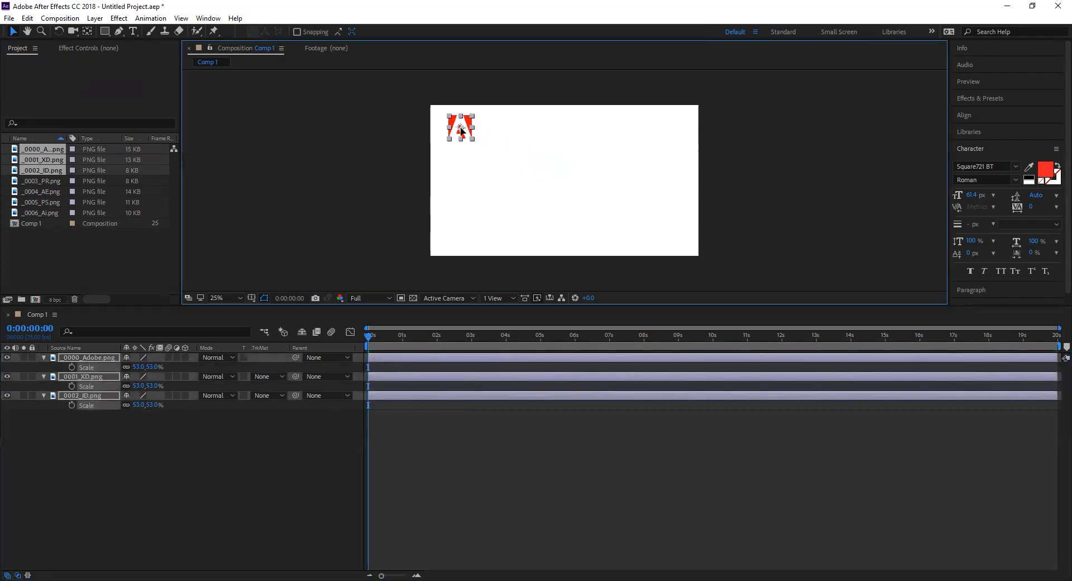
{"action": "left_click", "coordinate": [168, 430]}
{"action": "left_click", "coordinate": [91, 377]}
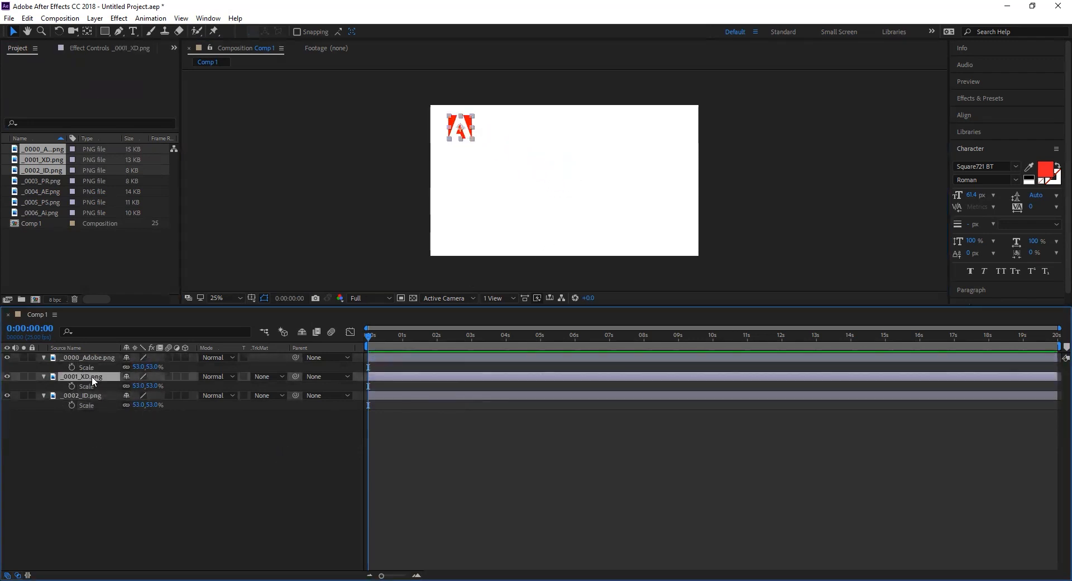
{"action": "left_click_drag", "start_coordinate": [91, 378], "coordinate": [92, 358]}
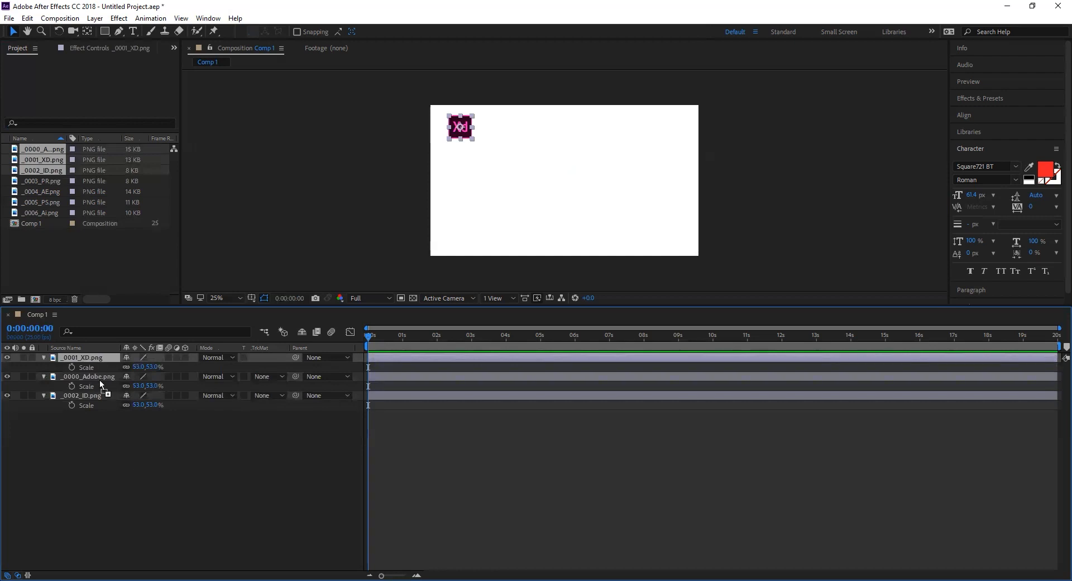
{"action": "key", "text": "ctrl+["}
Step: Shift the XD and ID layers straight down so they sit with a small gap below the Adobe logo
{"action": "left_click_drag", "start_coordinate": [116, 438], "coordinate": [83, 380]}
{"action": "key", "text": "shift+Down"}
{"action": "key", "text": "shift+Down"}
{"action": "key", "text": "shift+Down"}
{"action": "key", "text": "shift+Down"}
{"action": "key", "text": "shift+Down"}
{"action": "key", "text": "shift+Down"}
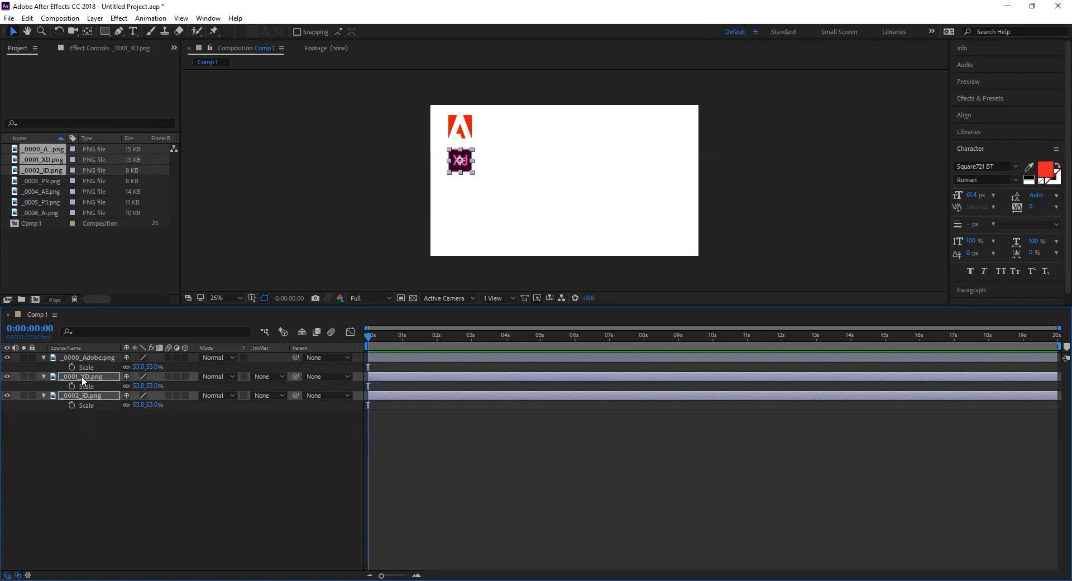
{"action": "left_click", "coordinate": [87, 435]}
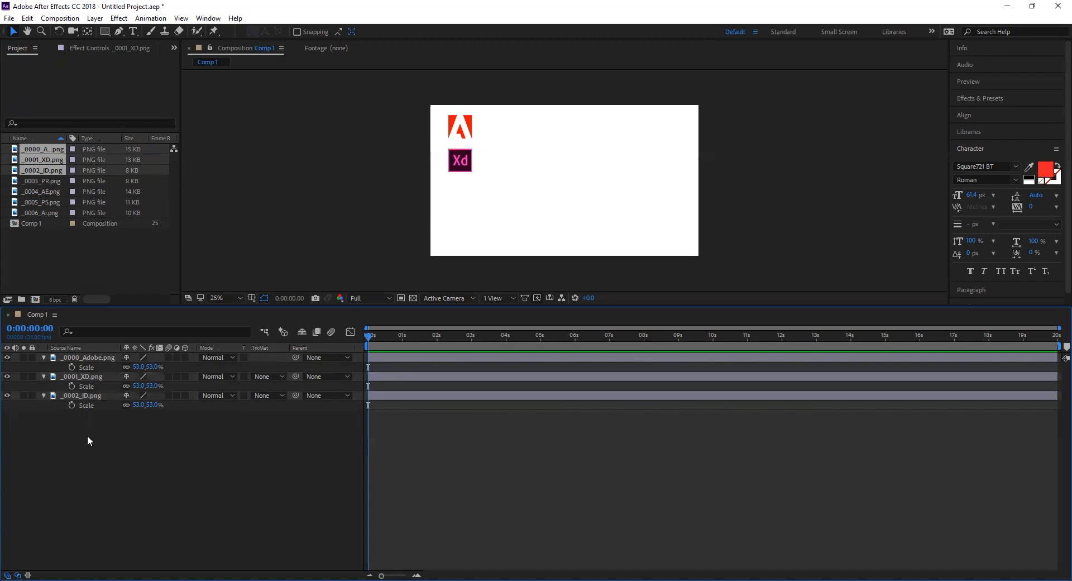
Step: Shift the ID layer straight down below the XD logo, matching the gap between the Adobe and XD logos
{"action": "left_click", "coordinate": [86, 396]}
{"action": "key", "text": "shift+Down"}
{"action": "key", "text": "shift+Down"}
{"action": "key", "text": "shift+Down"}
{"action": "key", "text": "shift+Down"}
{"action": "key", "text": "shift+Down"}
{"action": "key", "text": "shift+Down"}
{"action": "key", "text": "shift+Down"}
{"action": "key", "text": "shift+Down"}
{"action": "key", "text": "shift+Down"}
{"action": "key", "text": "shift+Down"}
{"action": "key", "text": "shift+Down"}
{"action": "key", "text": "shift+Down"}
{"action": "key", "text": "shift+Down"}
{"action": "key", "text": "shift+Down"}
{"action": "key", "text": "shift+Down"}
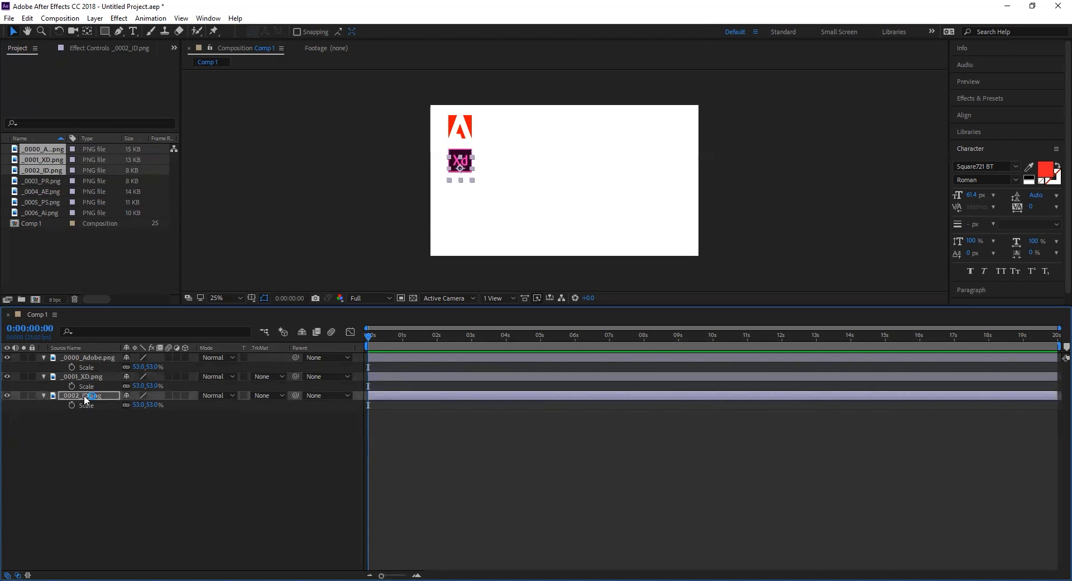
{"action": "key", "text": "shift+Down"}
{"action": "key", "text": "shift+Down"}
{"action": "key", "text": "shift+Down"}
{"action": "key", "text": "shift+Down"}
{"action": "key", "text": "shift+Down"}
{"action": "key", "text": "shift+Down"}
{"action": "key", "text": "shift+Down"}
{"action": "key", "text": "shift+Down"}
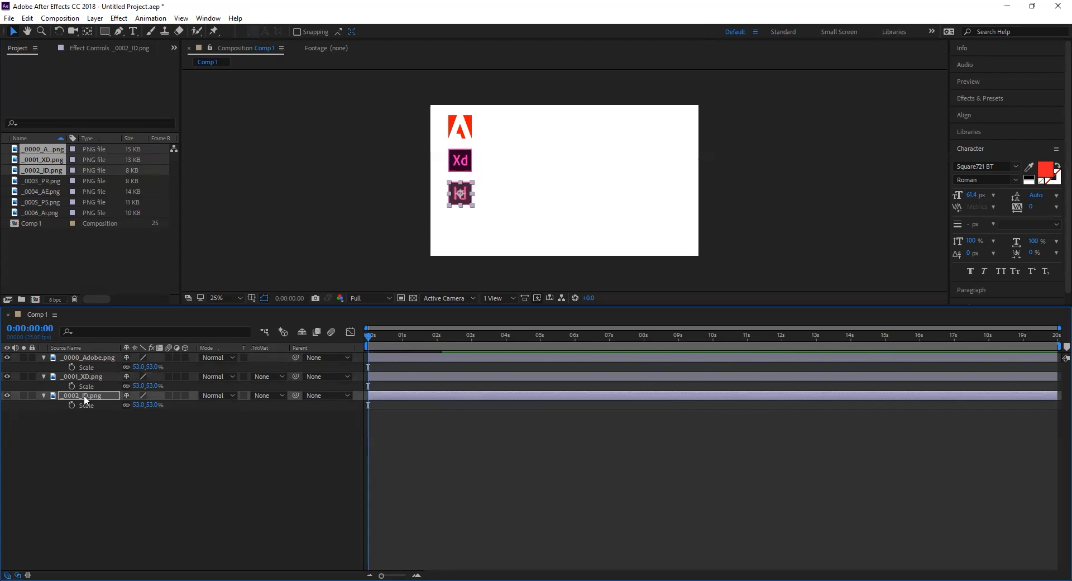
{"action": "left_click", "coordinate": [572, 160]}
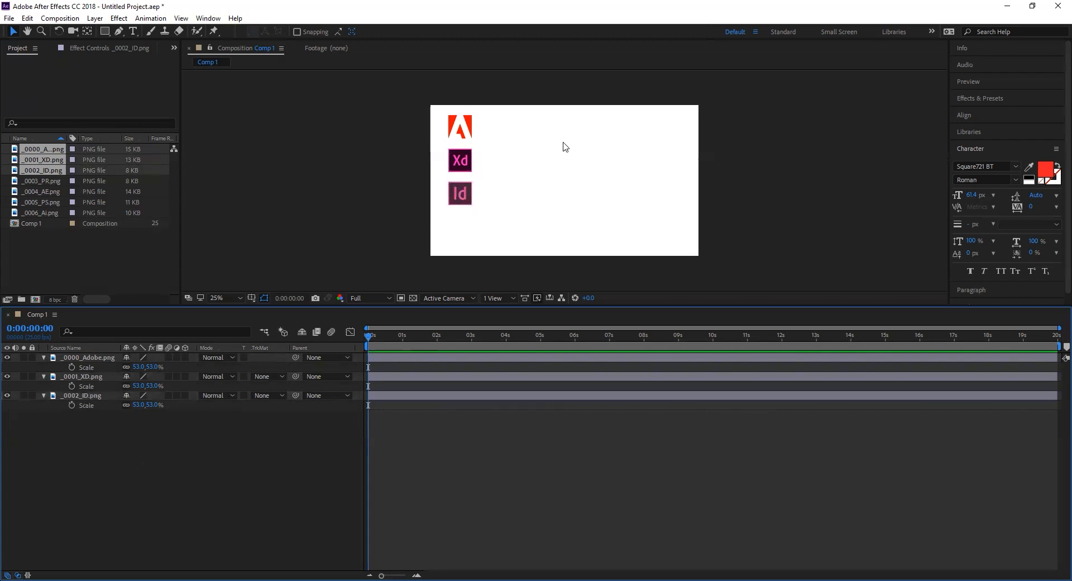
Step: Move the column of three logos down to about mid-height of the frame, with the Adobe logo at about 200, 272
{"action": "left_click_drag", "start_coordinate": [439, 111], "coordinate": [511, 234]}
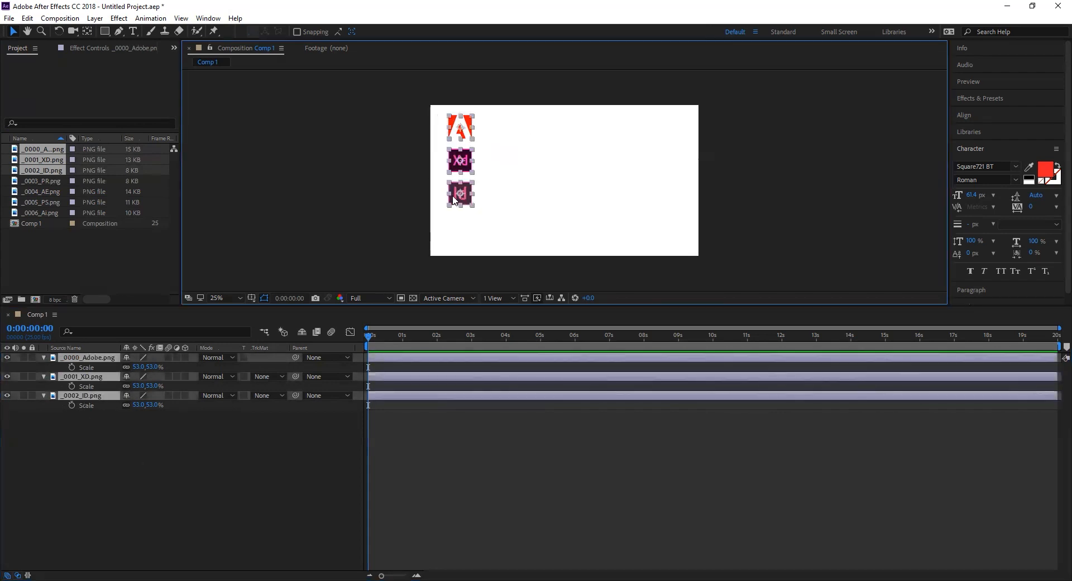
{"action": "left_click_drag", "start_coordinate": [458, 196], "coordinate": [457, 213]}
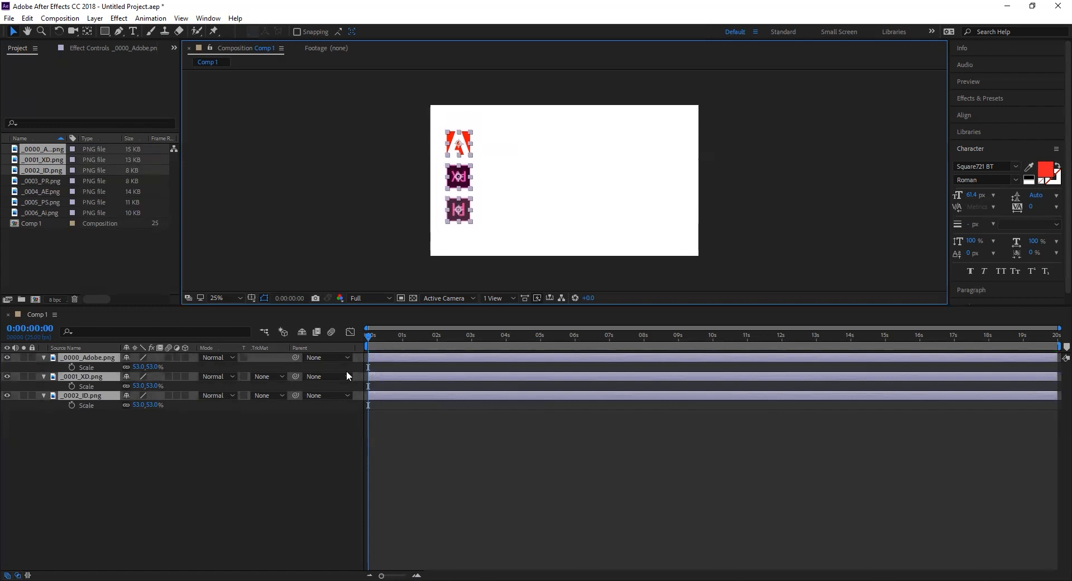
{"action": "left_click", "coordinate": [480, 170]}
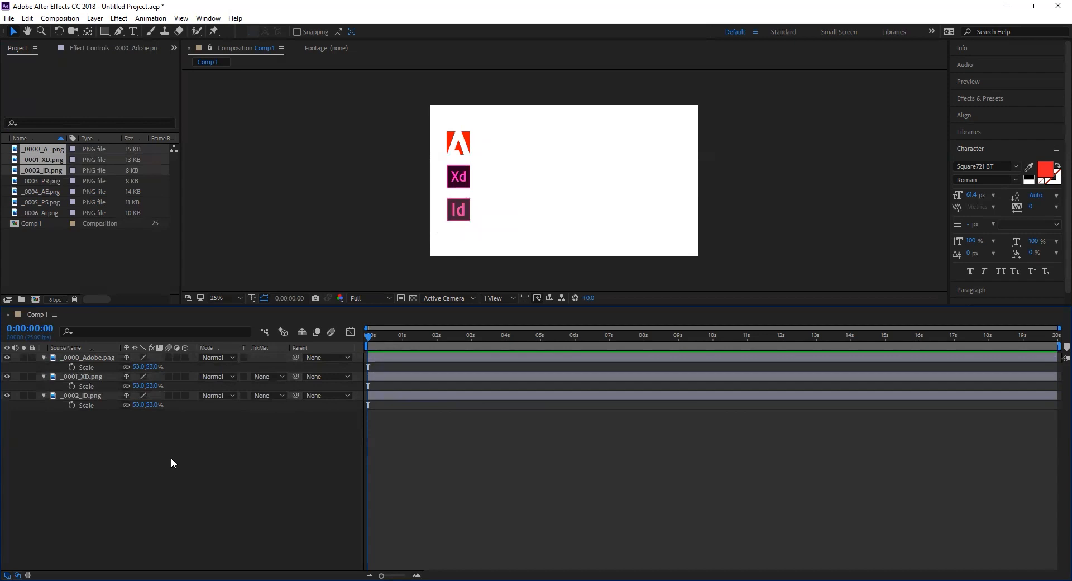
Step: Animate Position on all three logo layers with keyframes at 0:00:00:00 and 0:00:01:02, moving them horizontally to X 1512
{"action": "left_click_drag", "start_coordinate": [115, 473], "coordinate": [79, 348]}
{"action": "key", "text": "p"}
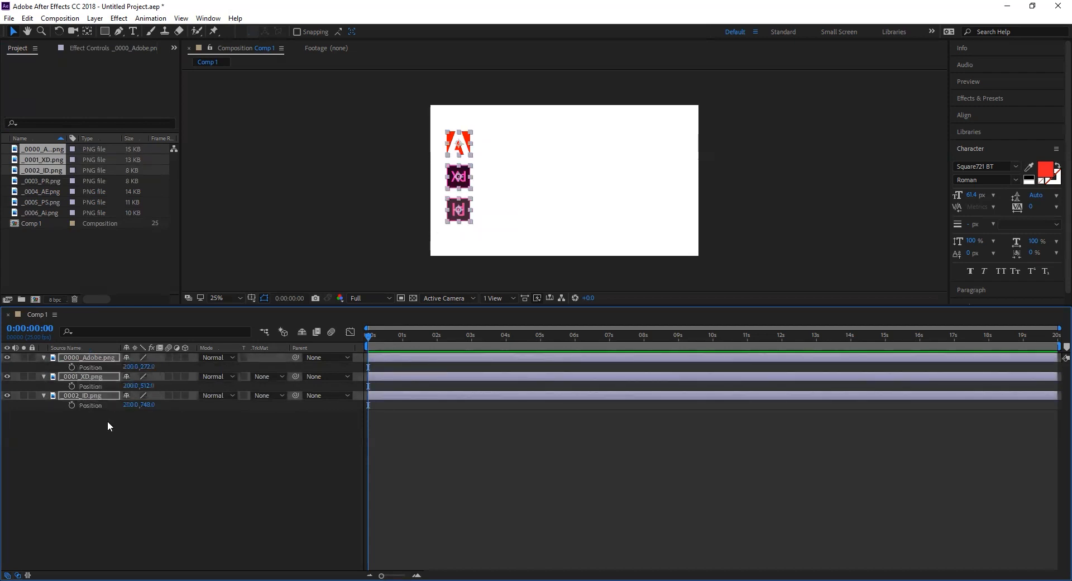
{"action": "left_click", "coordinate": [72, 406]}
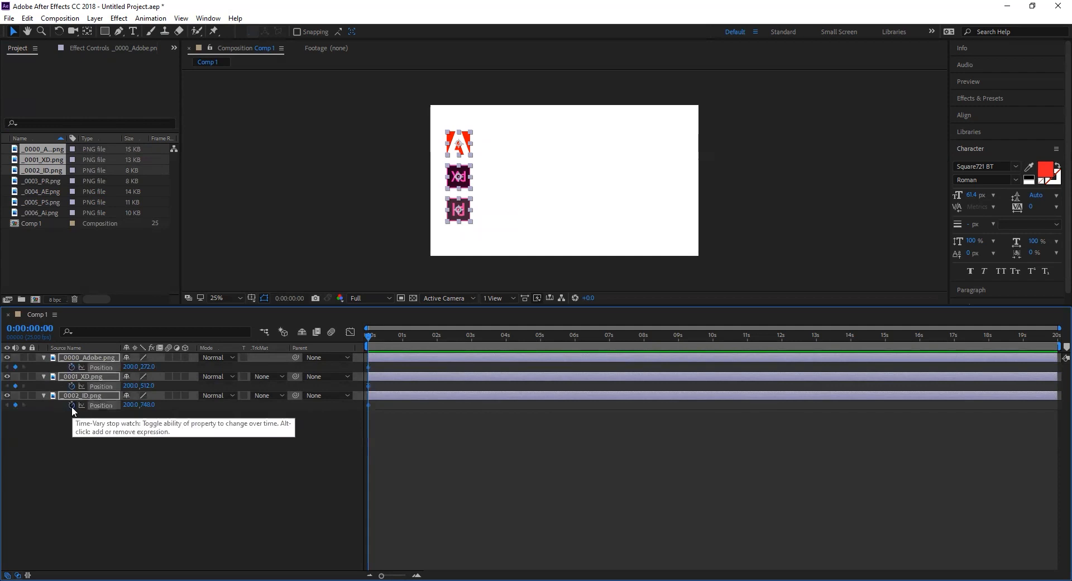
{"action": "left_click_drag", "start_coordinate": [372, 342], "coordinate": [406, 333]}
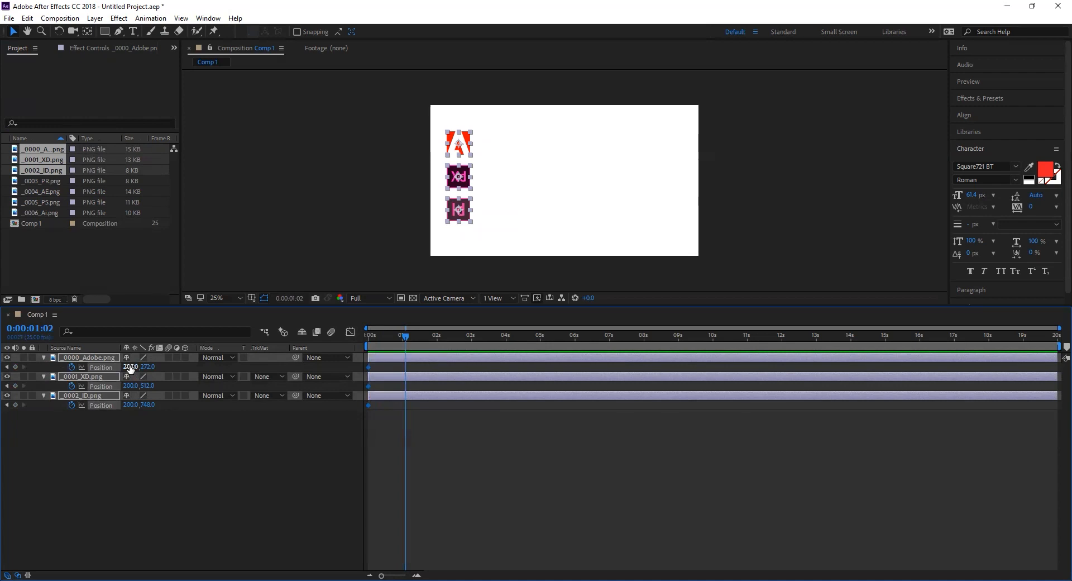
{"action": "left_click_drag", "start_coordinate": [130, 367], "coordinate": [443, 471]}
{"action": "left_click", "coordinate": [309, 487]}
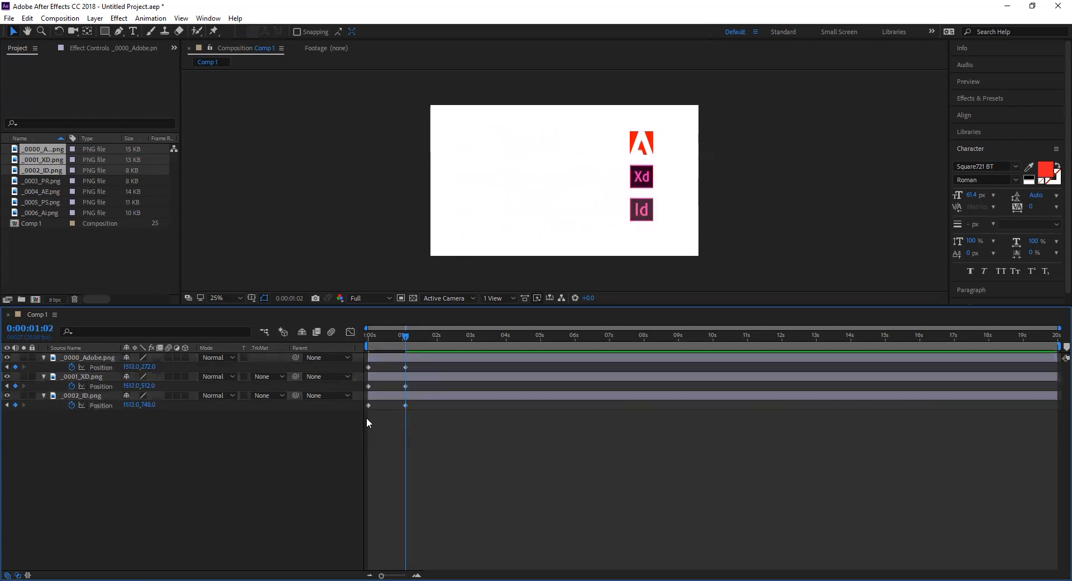
Step: Play back the logo animation from the first frame and undo the position keyframes on all three layers
{"action": "left_click_drag", "start_coordinate": [406, 337], "coordinate": [321, 359]}
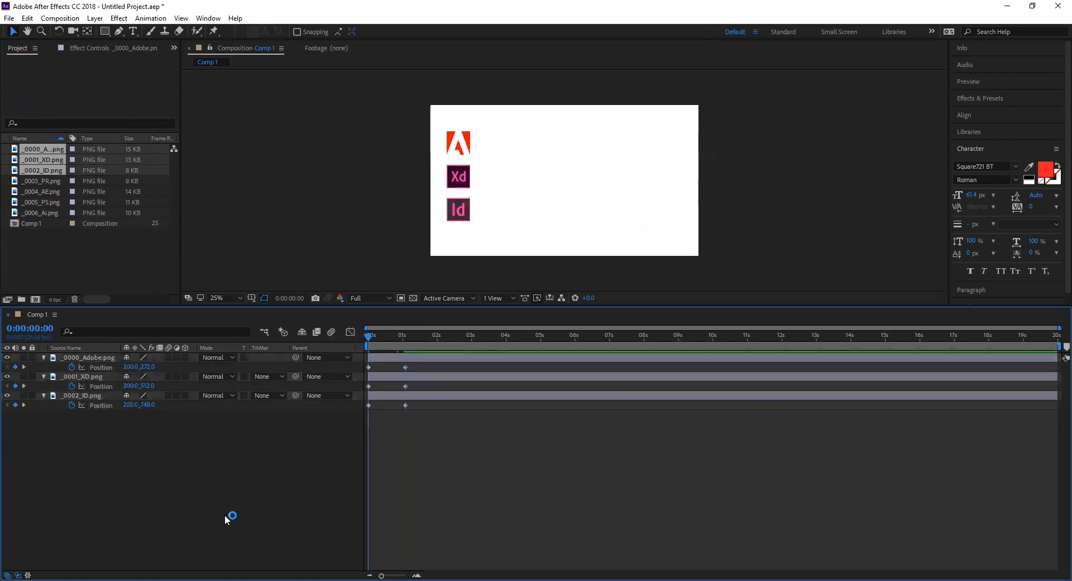
{"action": "key", "text": "space"}
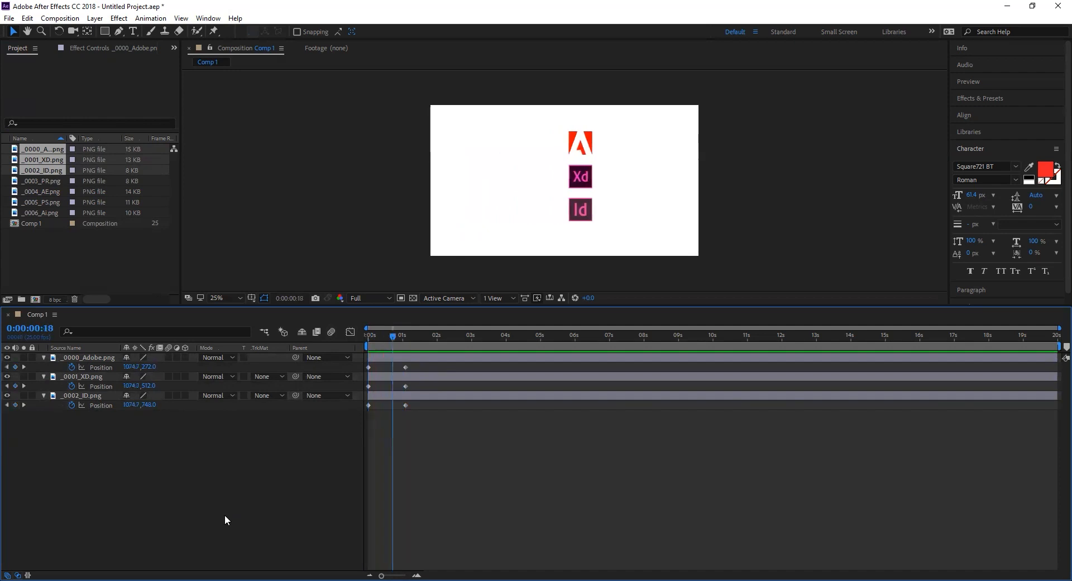
{"action": "key", "text": "ctrl+z"}
{"action": "key", "text": "ctrl+z"}
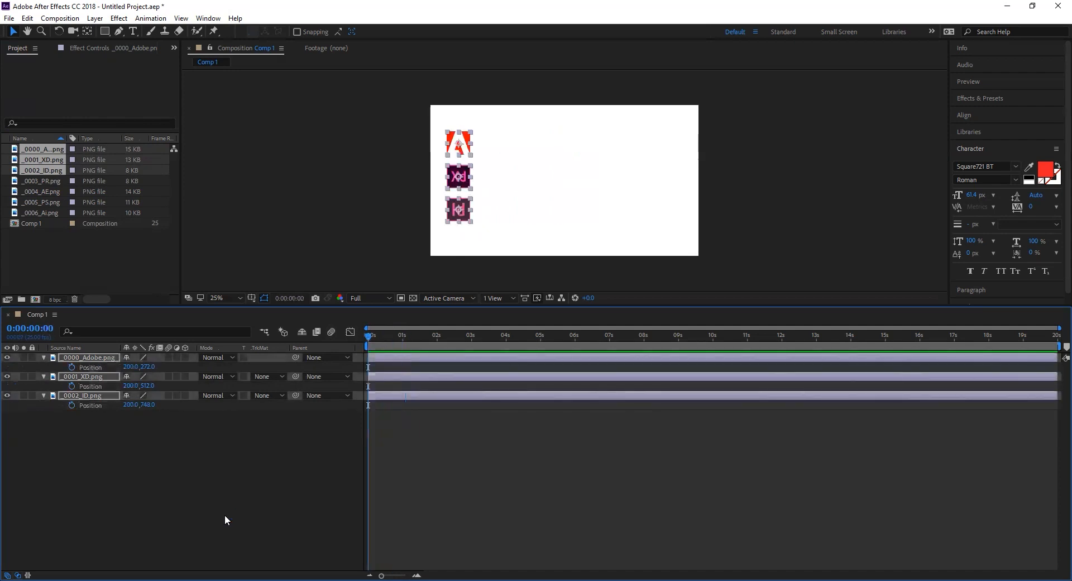
{"action": "left_click", "coordinate": [240, 483]}
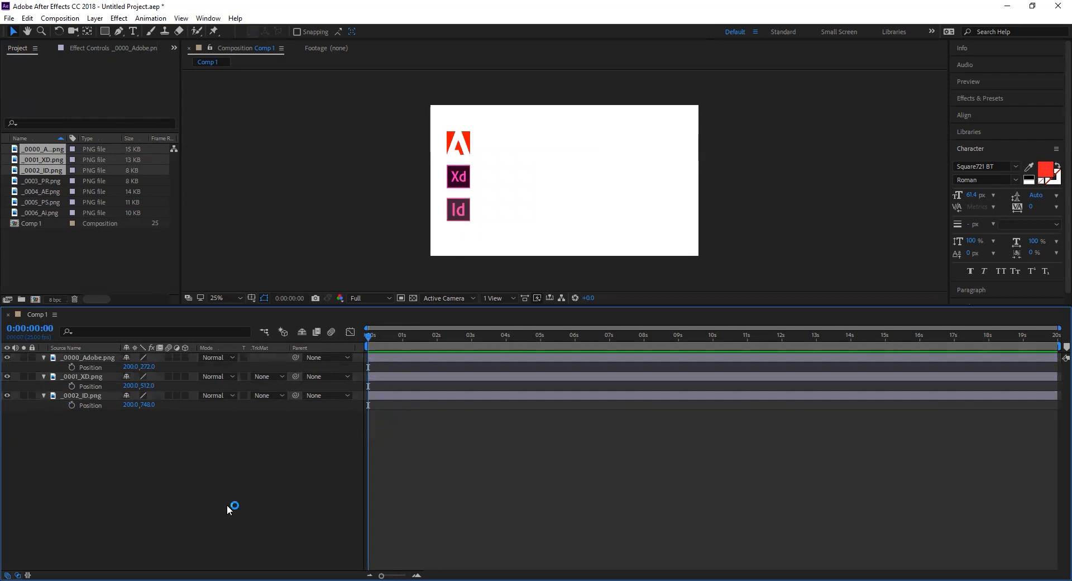
{"action": "left_click", "coordinate": [97, 357]}
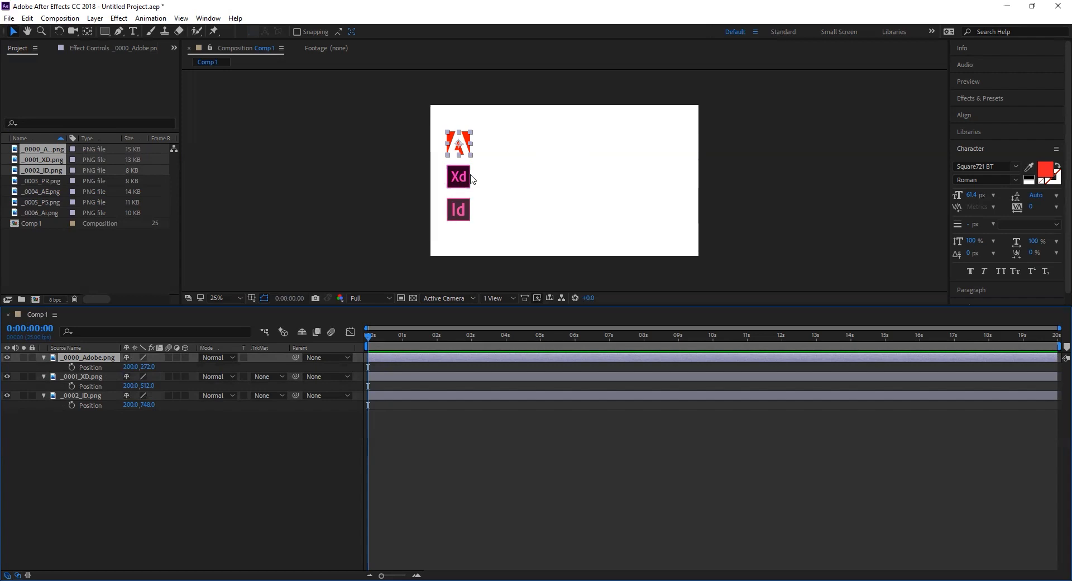
{"action": "left_click", "coordinate": [164, 505]}
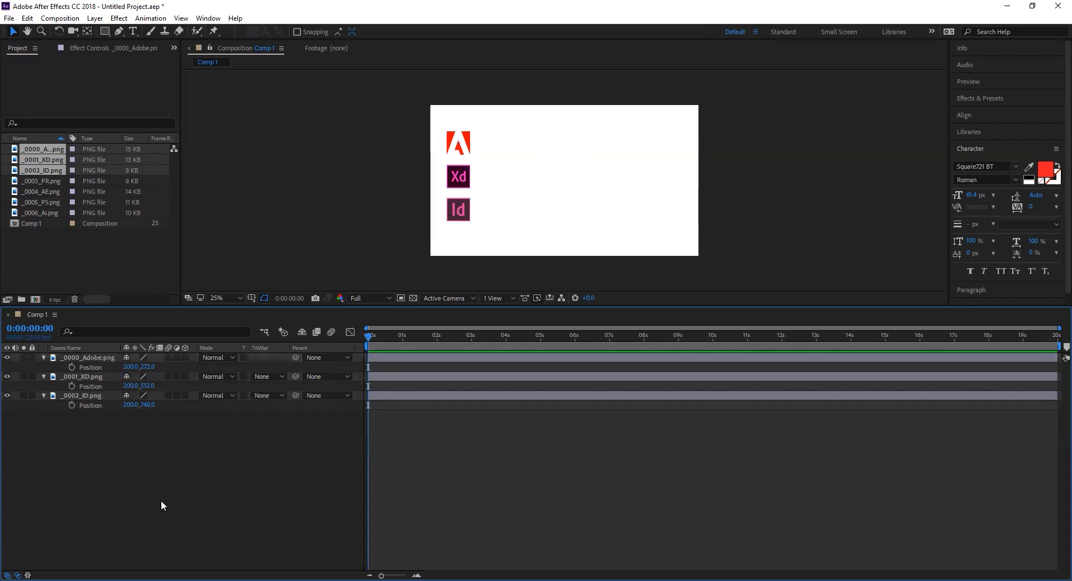
Step: Animate Position on the Adobe logo layer only, with keyframes at 0:00:00:00 and 0:00:01:15, moving it horizontally to X 1711
{"action": "left_click", "coordinate": [88, 358]}
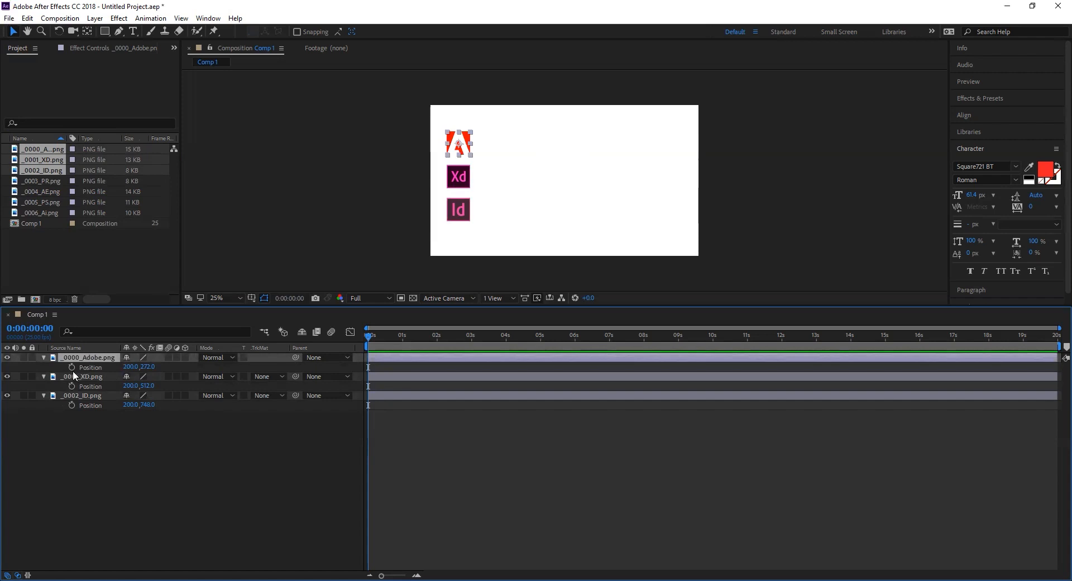
{"action": "left_click", "coordinate": [72, 367]}
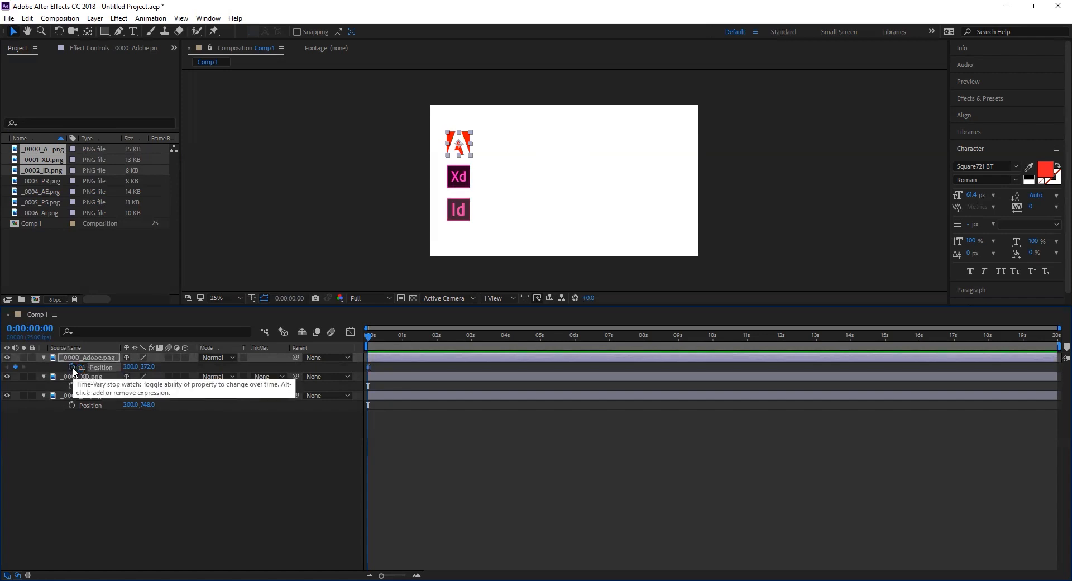
{"action": "key", "text": "shift+Page_Down"}
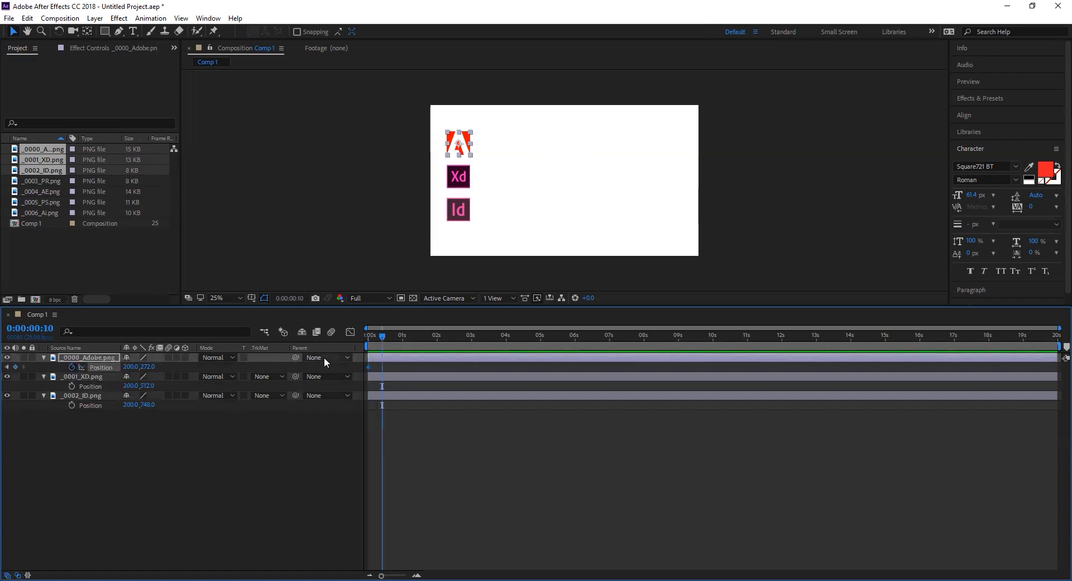
{"action": "key", "text": "shift+Page_Down"}
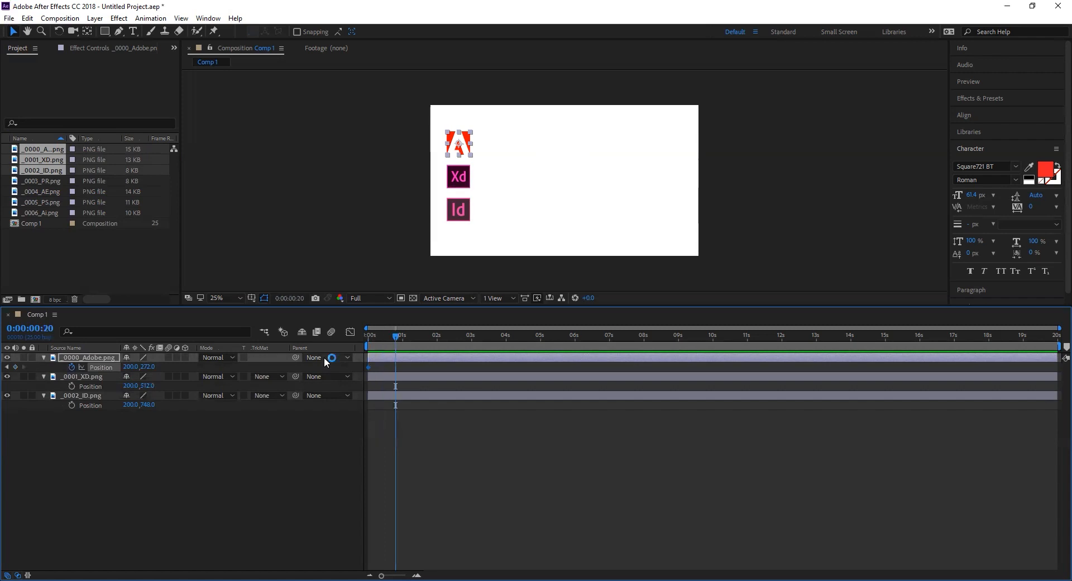
{"action": "key", "text": "shift+Page_Down"}
{"action": "key", "text": "shift+Page_Down"}
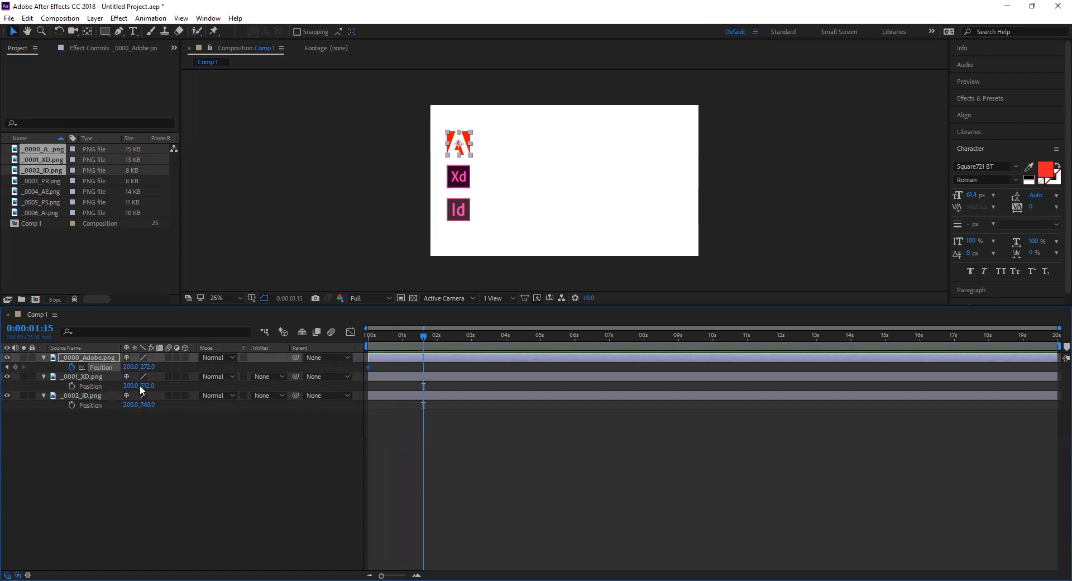
{"action": "left_click", "coordinate": [127, 370]}
{"action": "type", "text": "225"}
{"action": "key", "text": "Return"}
{"action": "left_click_drag", "start_coordinate": [158, 366], "coordinate": [653, 366]}
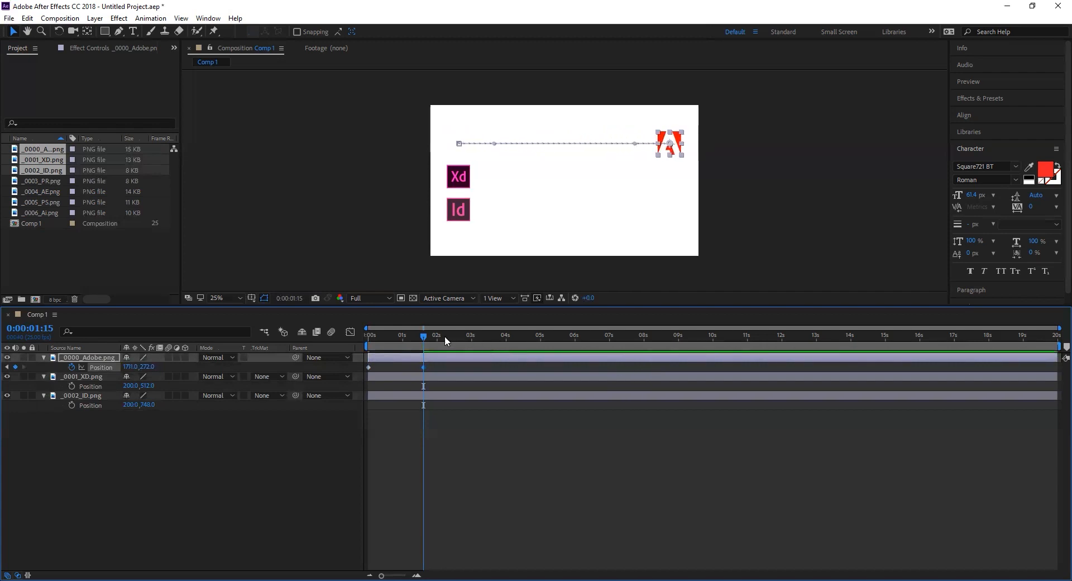
{"action": "left_click_drag", "start_coordinate": [425, 334], "coordinate": [366, 344]}
{"action": "left_click", "coordinate": [287, 496]}
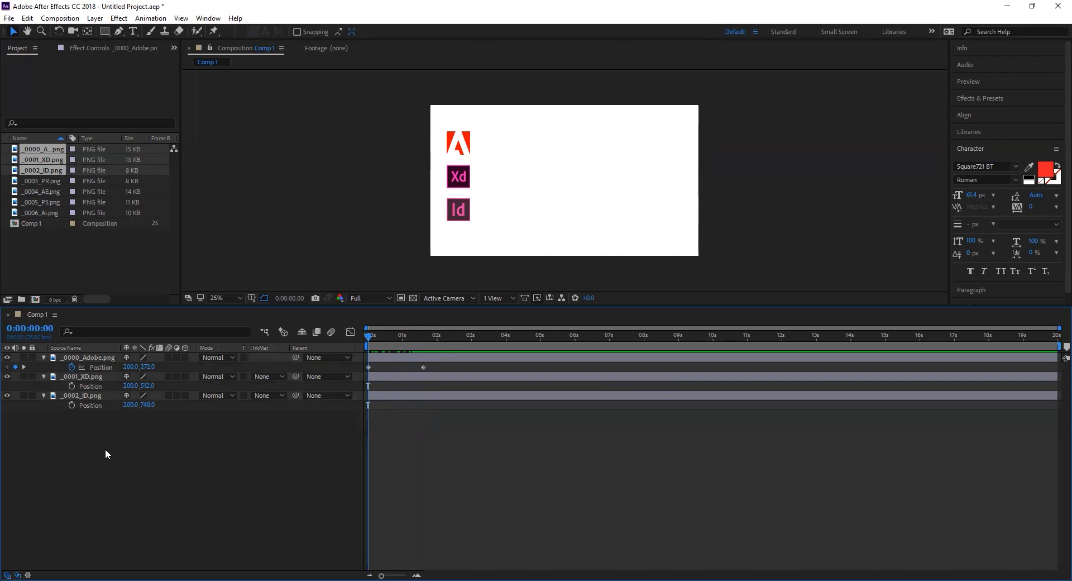
Step: Parent the XD and ID logo layers to the _0000_Adobe.png layer
{"action": "left_click", "coordinate": [91, 378]}
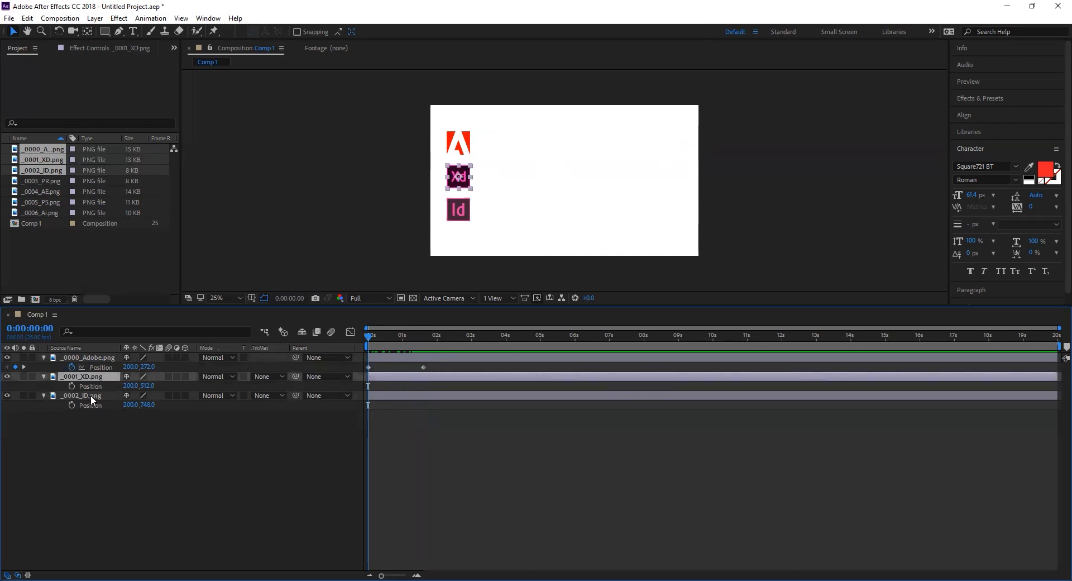
{"action": "left_click", "coordinate": [90, 394], "text": "shift"}
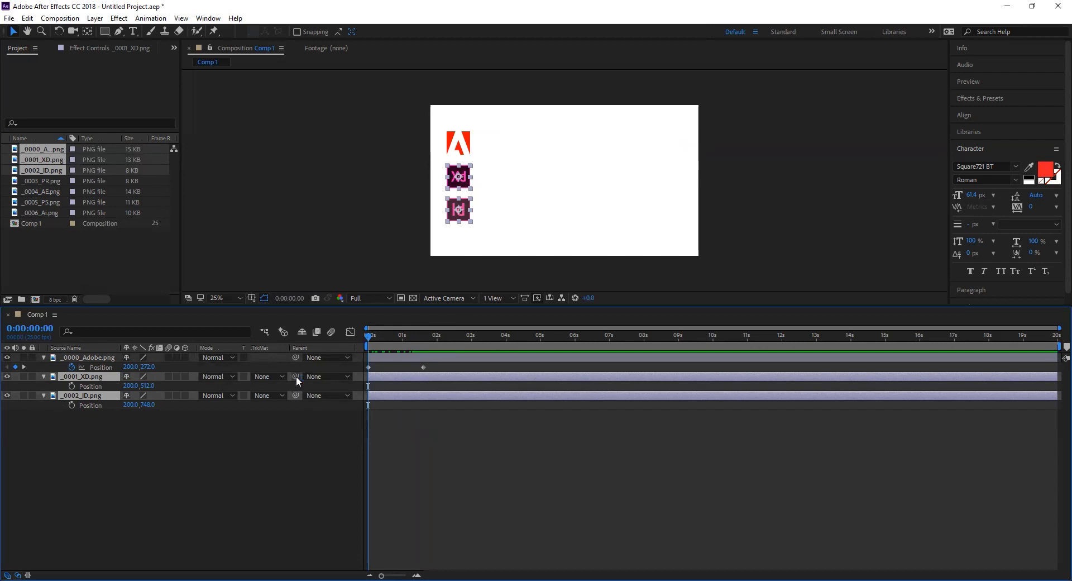
{"action": "left_click", "coordinate": [8, 575]}
{"action": "left_click", "coordinate": [7, 575]}
{"action": "left_click_drag", "start_coordinate": [294, 377], "coordinate": [80, 356]}
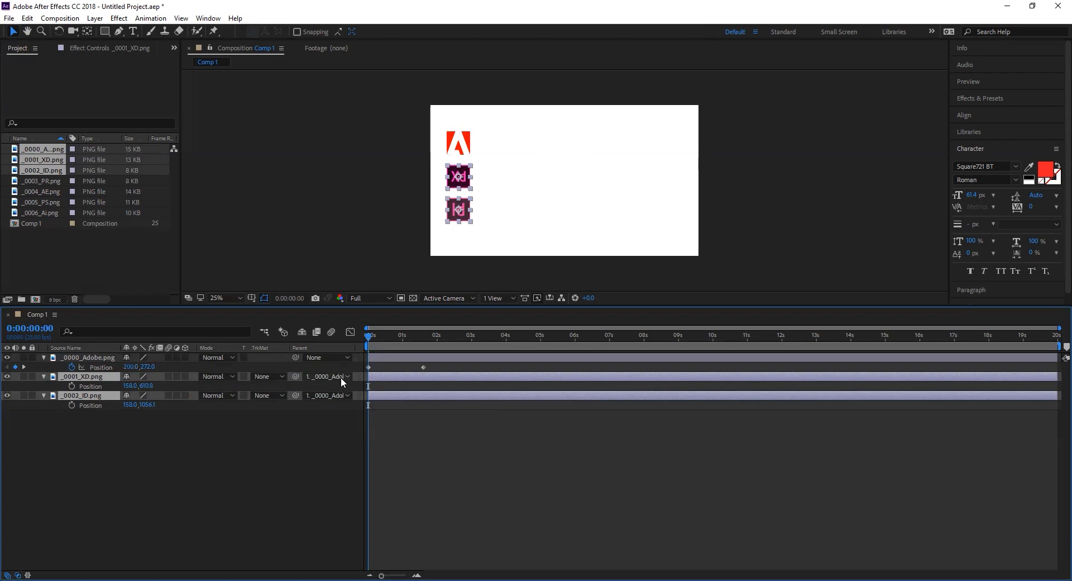
{"action": "left_click", "coordinate": [303, 471]}
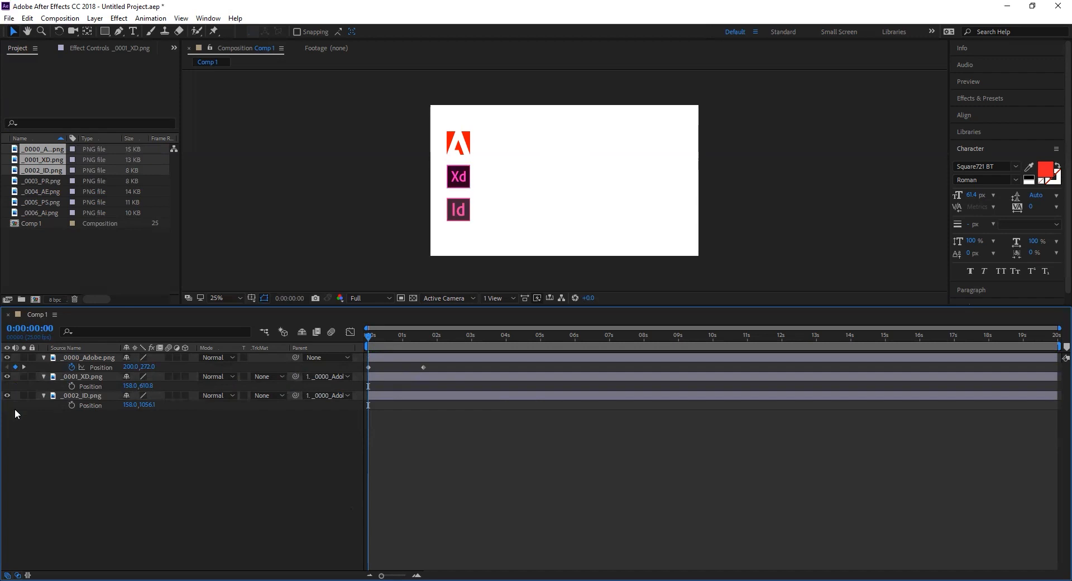
Step: Scrub and play back the parented logo animation from the first frame and return to 0:00:00:00
{"action": "left_click", "coordinate": [98, 357]}
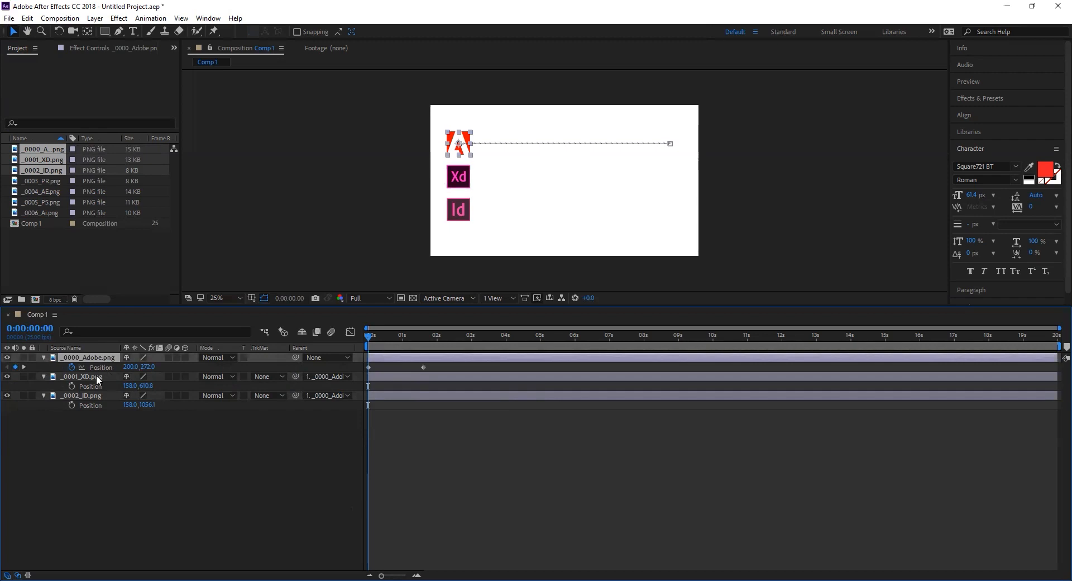
{"action": "left_click", "coordinate": [96, 377]}
{"action": "left_click", "coordinate": [129, 458]}
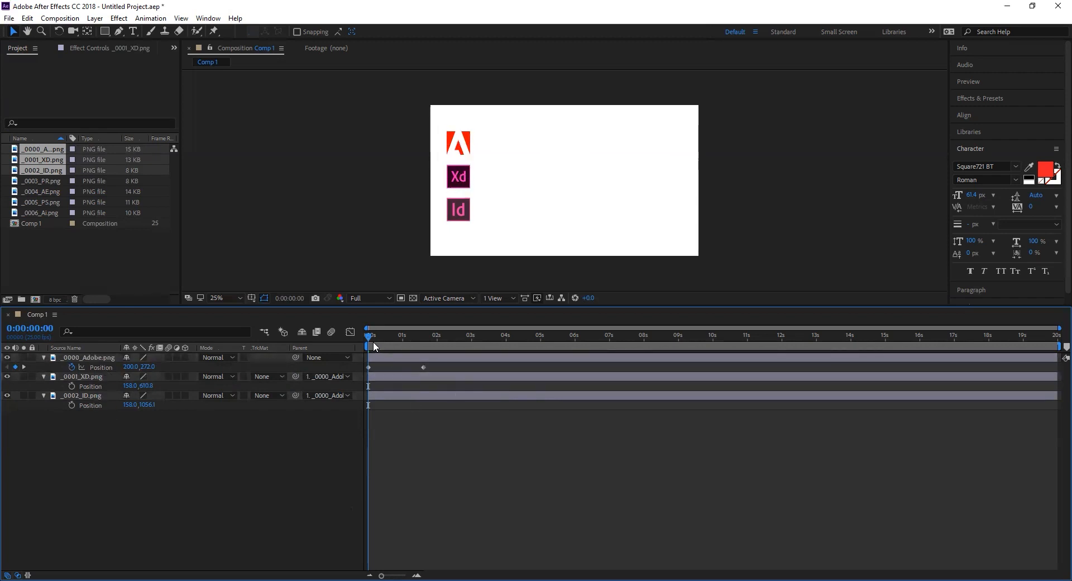
{"action": "mouse_move", "coordinate": [369, 338]}
{"action": "left_mouse_down"}
{"action": "mouse_move", "coordinate": [413, 335]}
{"action": "mouse_move", "coordinate": [356, 333]}
{"action": "mouse_move", "coordinate": [422, 334]}
{"action": "mouse_move", "coordinate": [372, 335]}
{"action": "left_mouse_up"}
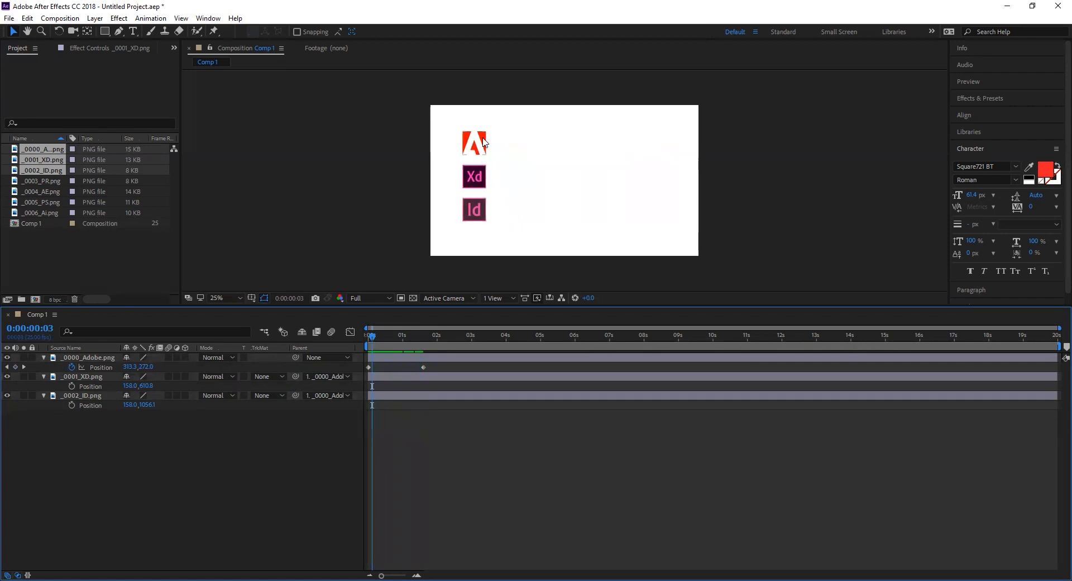
{"action": "left_click_drag", "start_coordinate": [372, 334], "coordinate": [368, 334]}
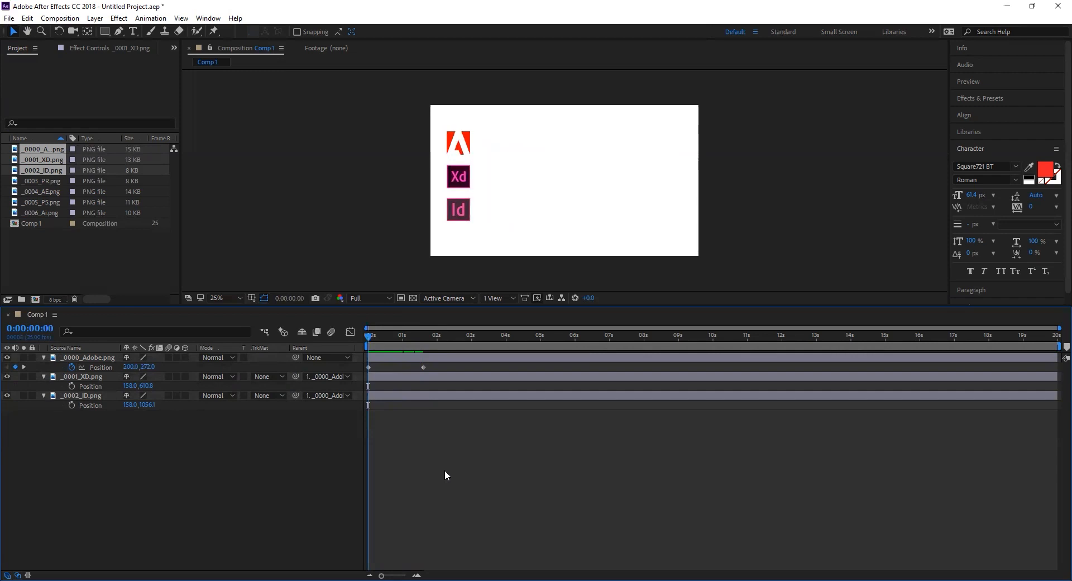
{"action": "key", "text": "space"}
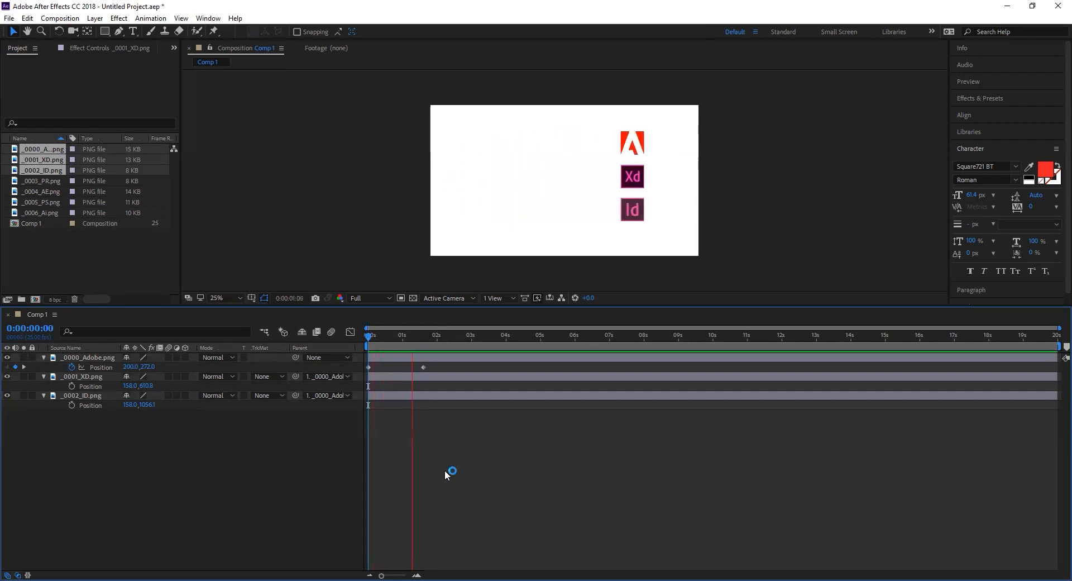
{"action": "key", "text": "space"}
{"action": "left_click_drag", "start_coordinate": [437, 338], "coordinate": [352, 342]}
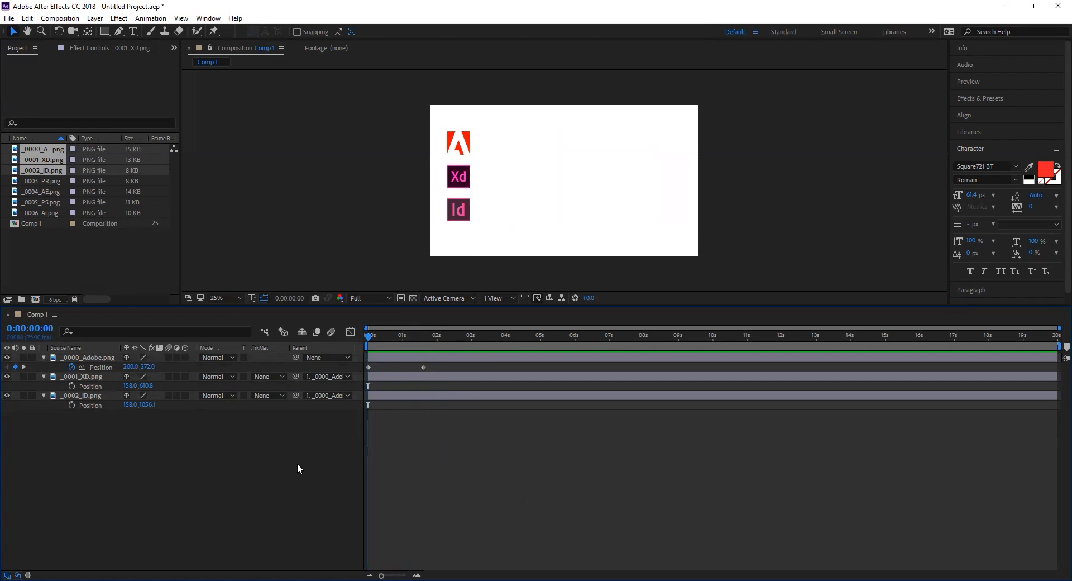
Step: Set the XD layer's parent to None and scrub through the animation, returning to the first frame
{"action": "left_click", "coordinate": [458, 181]}
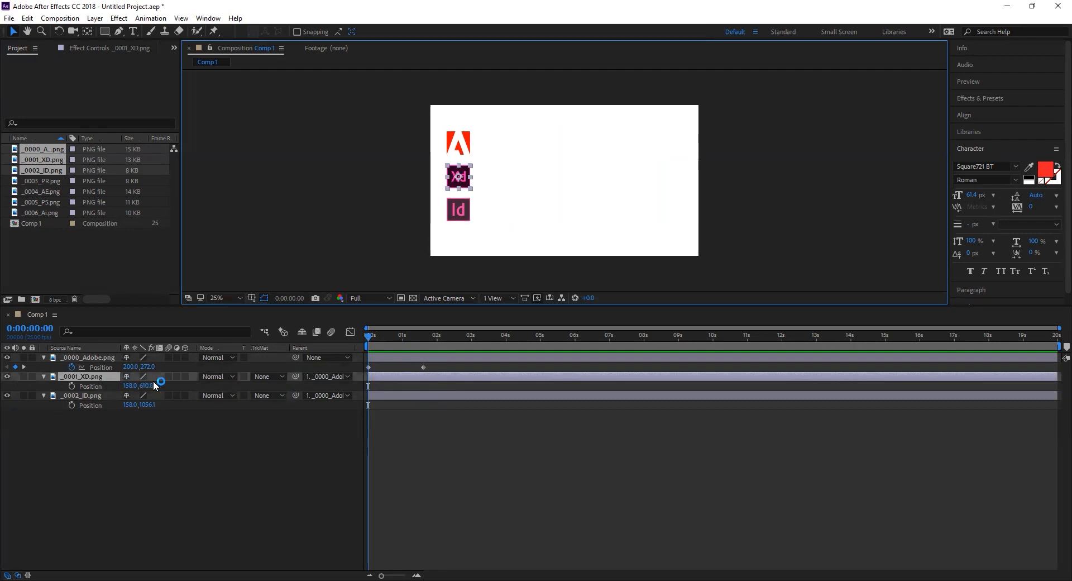
{"action": "left_click", "coordinate": [347, 378]}
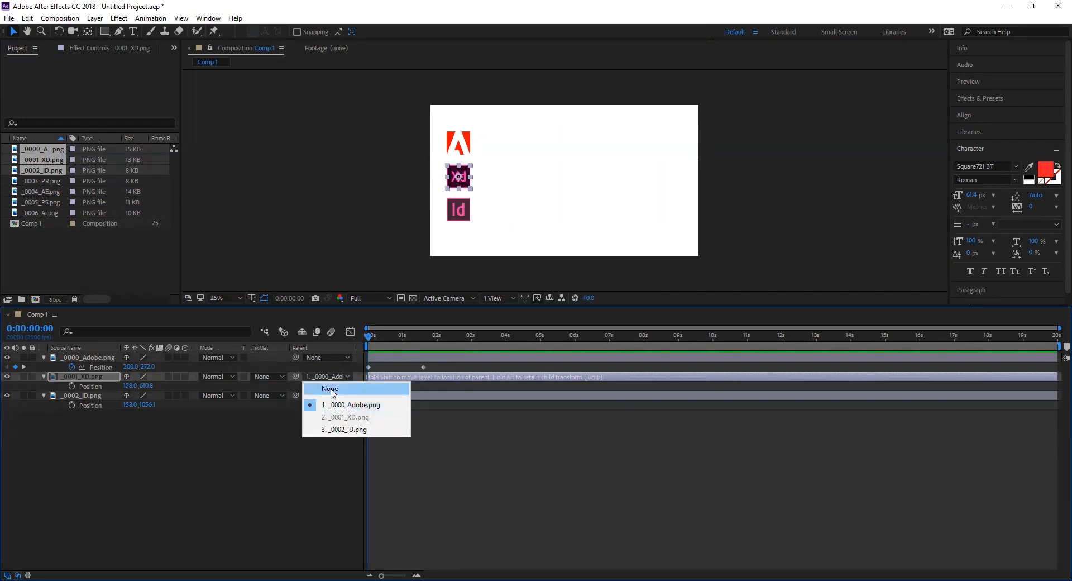
{"action": "left_click", "coordinate": [330, 389]}
{"action": "left_click", "coordinate": [325, 440]}
{"action": "left_click_drag", "start_coordinate": [368, 337], "coordinate": [327, 330]}
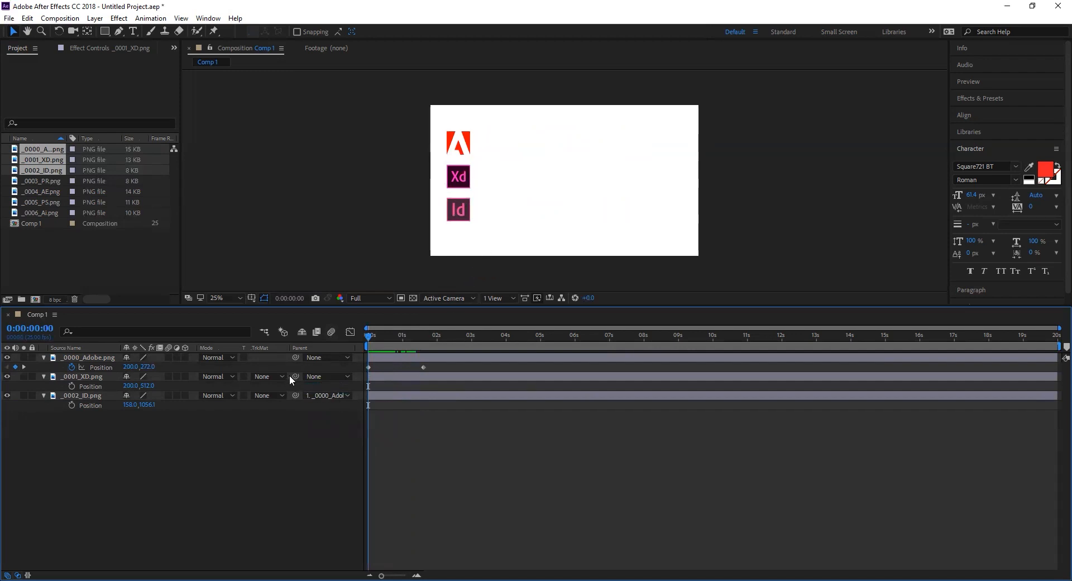
Step: Parent the XD layer to _0000_Adobe.png again and play back the animation from the first frame
{"action": "left_click", "coordinate": [323, 376]}
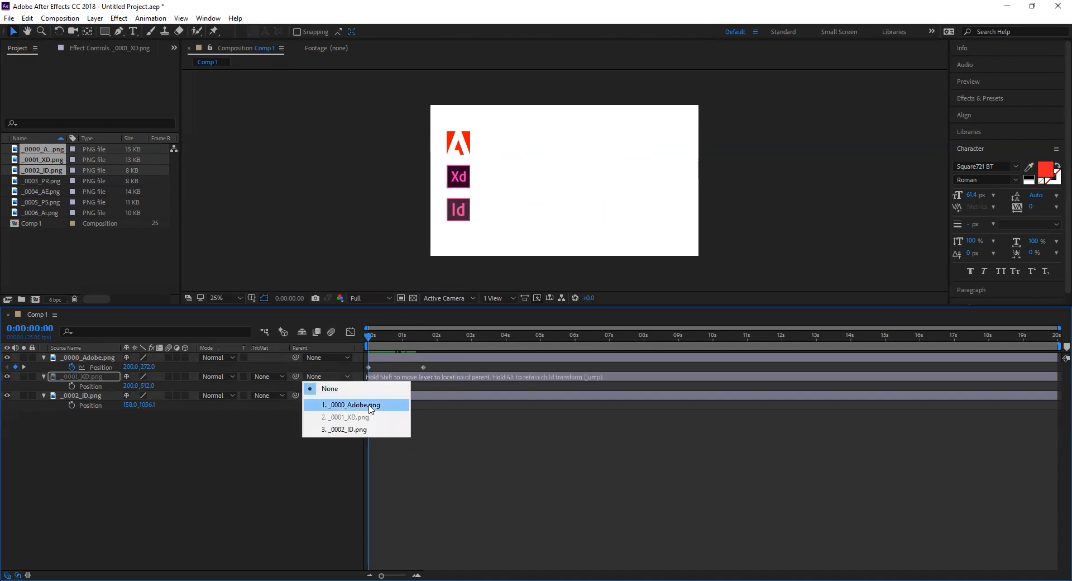
{"action": "left_click", "coordinate": [370, 408]}
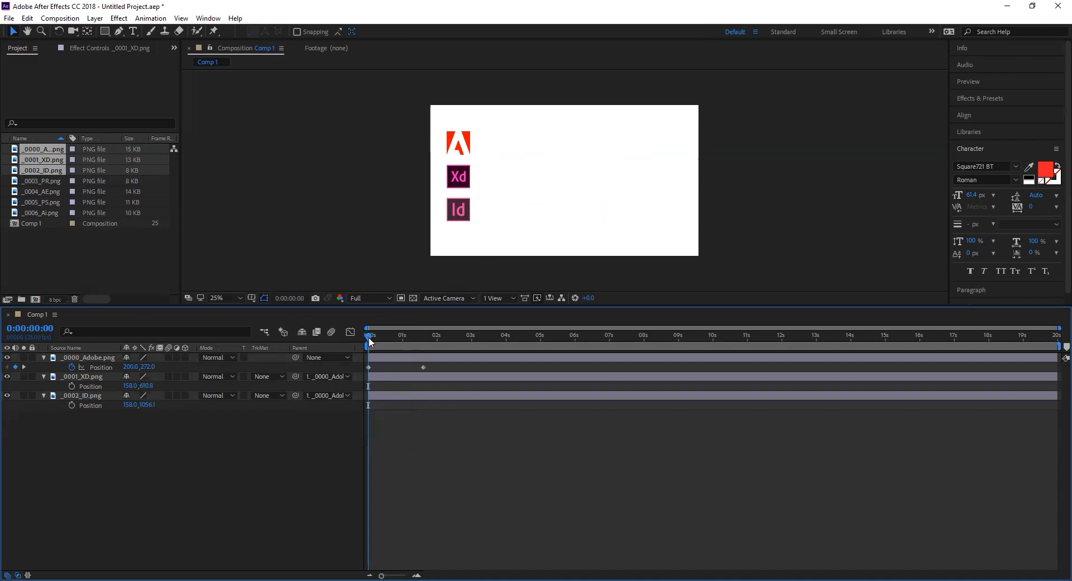
{"action": "key", "text": "space"}
{"action": "key", "text": "space"}
{"action": "mouse_move", "coordinate": [369, 334]}
{"action": "left_mouse_down"}
{"action": "mouse_move", "coordinate": [381, 334]}
{"action": "mouse_move", "coordinate": [366, 333]}
{"action": "left_mouse_up"}
Step: Animate Rotation on the XD layer with keyframes at 0:00:00:00 and 0:00:01:15, turning it a full 360 degrees
{"action": "left_click", "coordinate": [467, 177]}
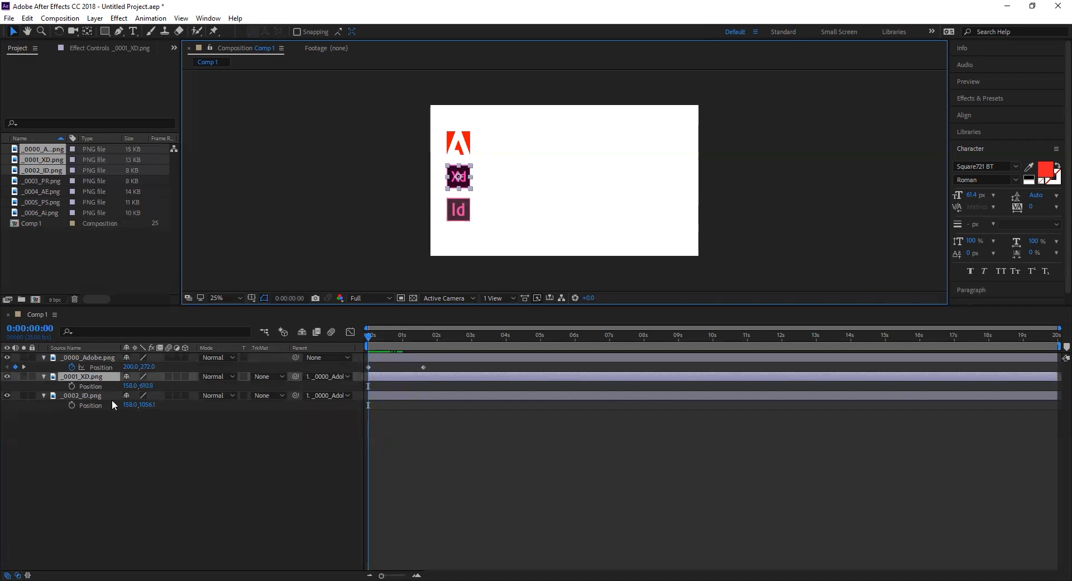
{"action": "key", "text": "r"}
{"action": "left_click", "coordinate": [72, 386]}
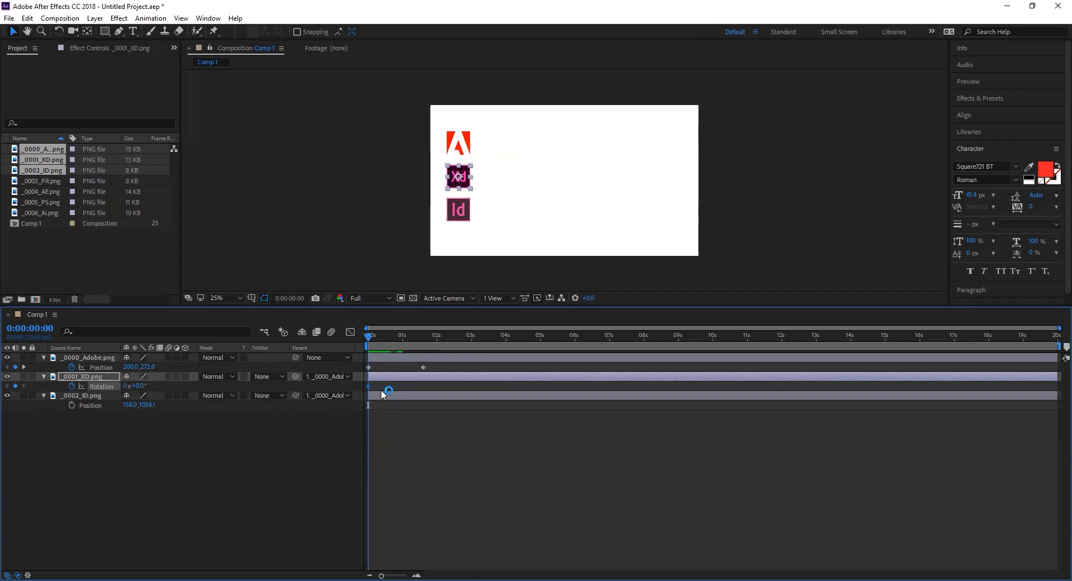
{"action": "key", "text": "k"}
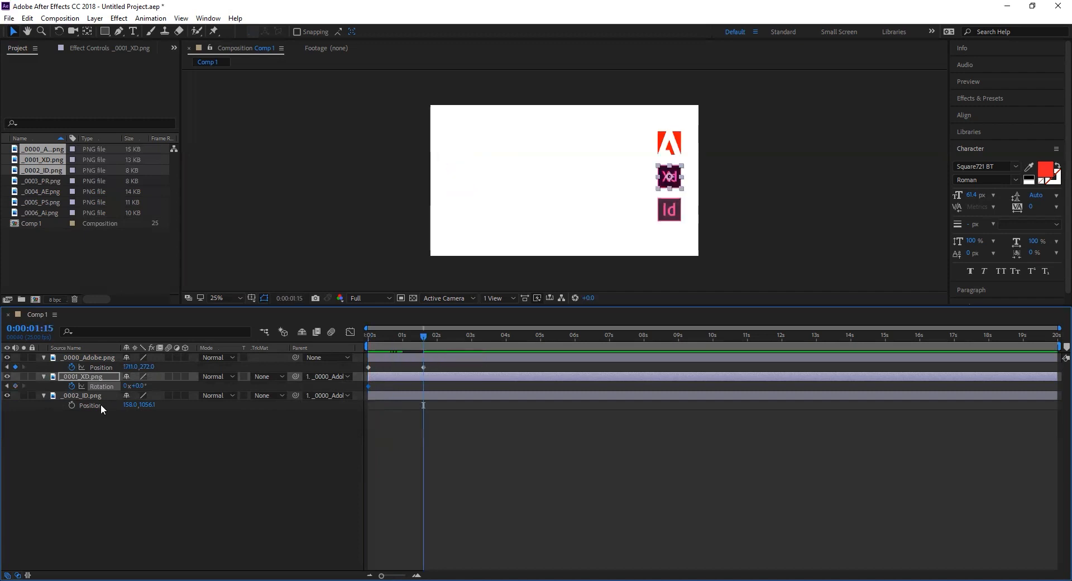
{"action": "left_click", "coordinate": [98, 387]}
{"action": "left_click", "coordinate": [138, 386]}
{"action": "type", "text": "360"}
{"action": "key", "text": "Return"}
Step: Play back the rotating XD logo animation from the first frame and return to 0:00:00:00
{"action": "key", "text": "Home"}
{"action": "key", "text": "space"}
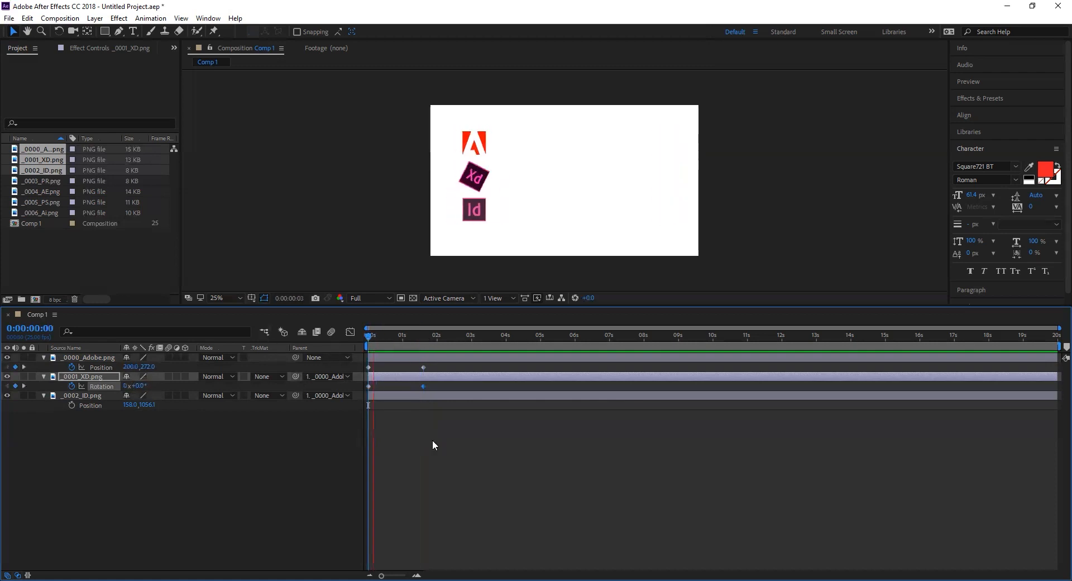
{"action": "key", "text": "space"}
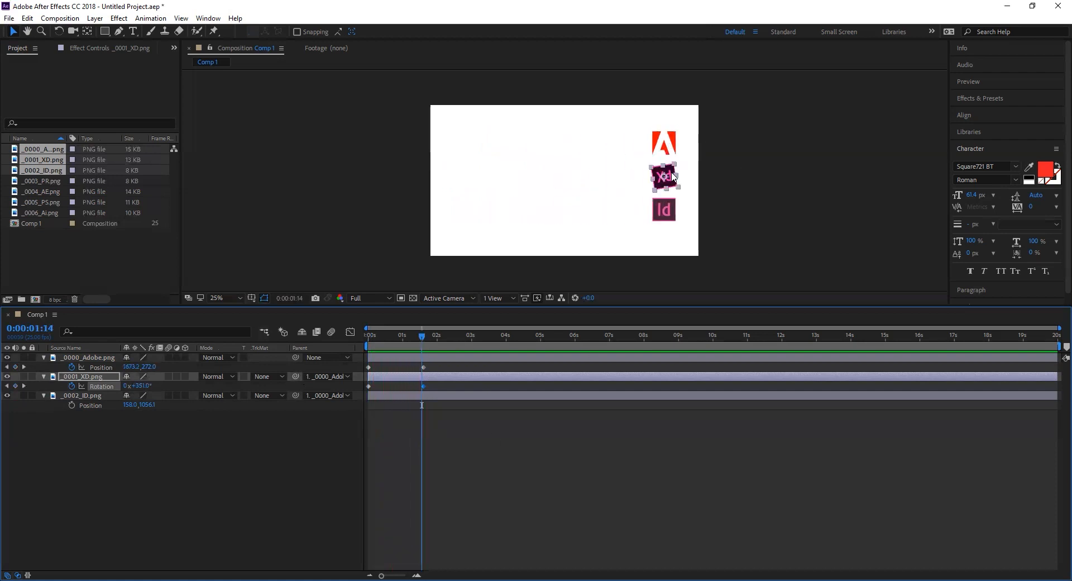
{"action": "left_click_drag", "start_coordinate": [421, 340], "coordinate": [325, 337]}
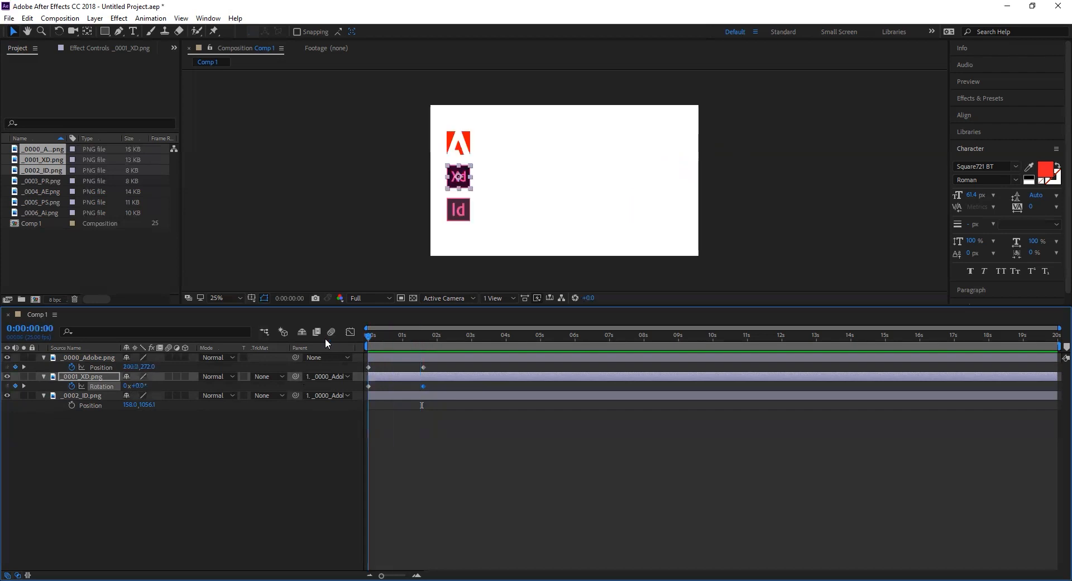
Step: Keyframe the ID layer's Opacity at 100% at 0:00:00:00 and 0:00:01:15 and 20% at 0:00:00:20, and play back the animation
{"action": "left_click", "coordinate": [90, 397]}
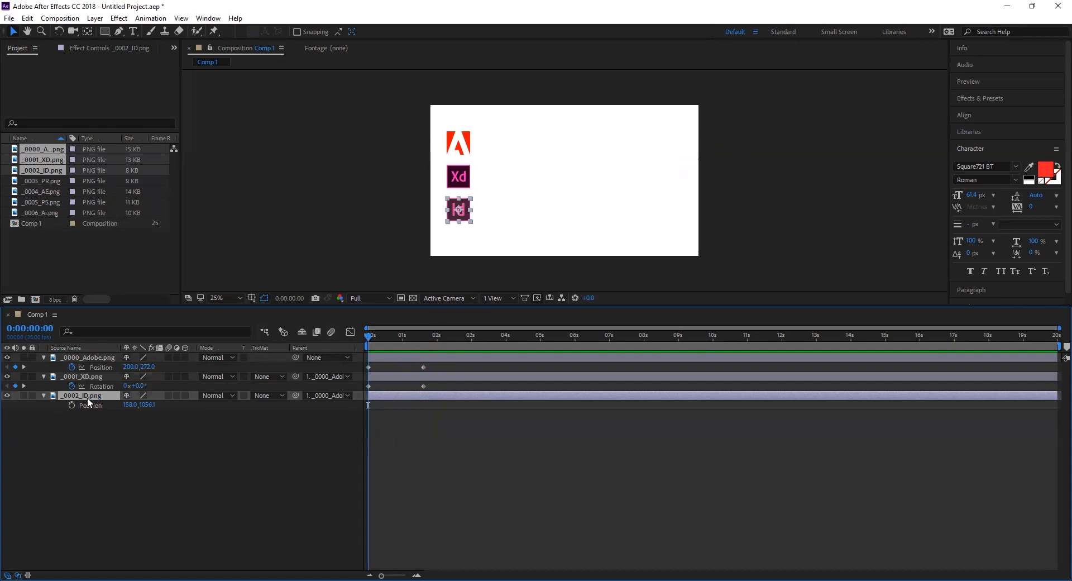
{"action": "key", "text": "t"}
{"action": "left_click", "coordinate": [73, 404]}
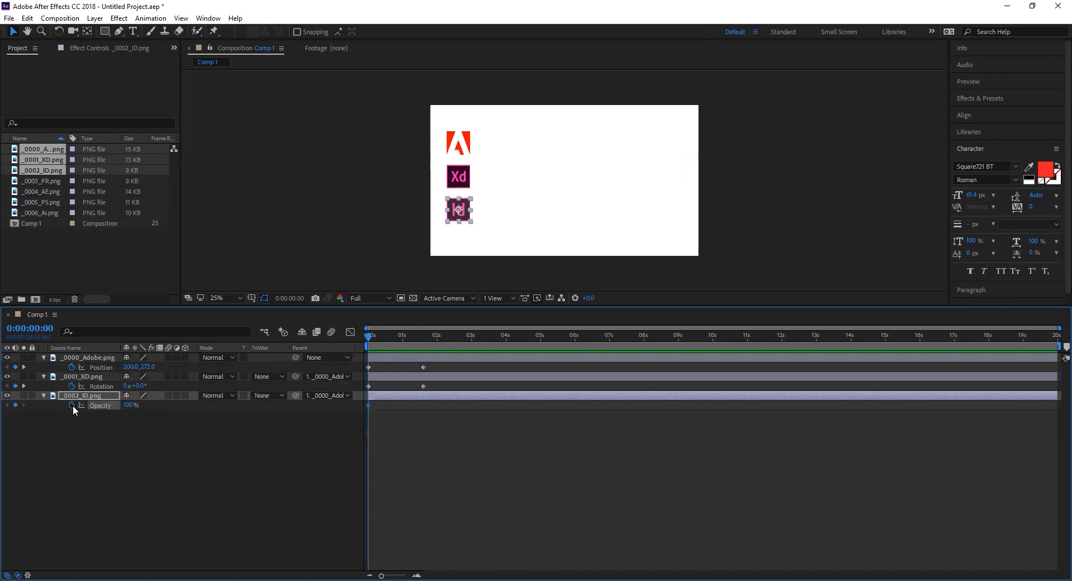
{"action": "key", "text": "k"}
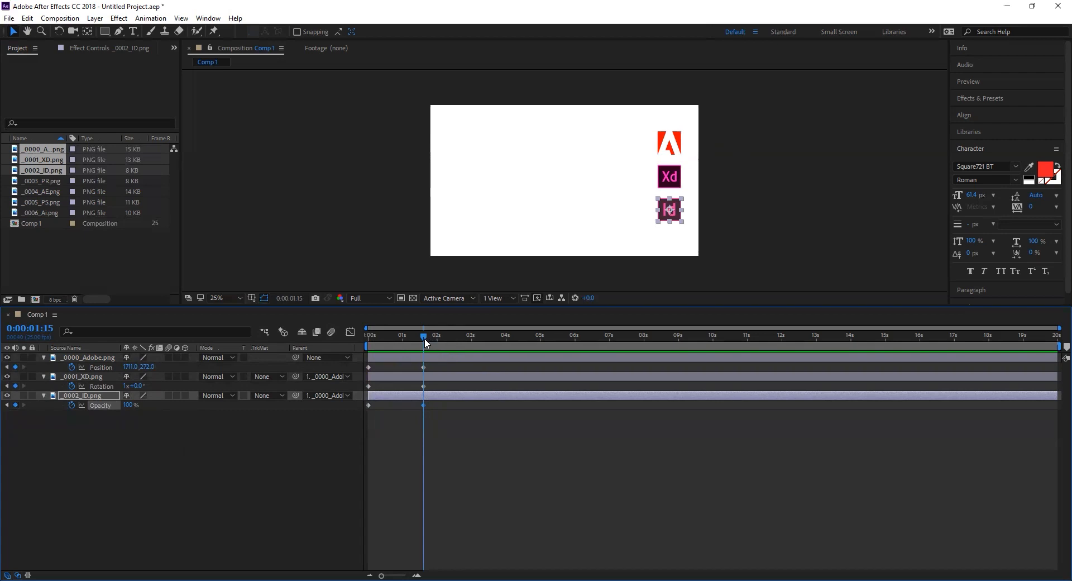
{"action": "left_click_drag", "start_coordinate": [424, 336], "coordinate": [395, 337]}
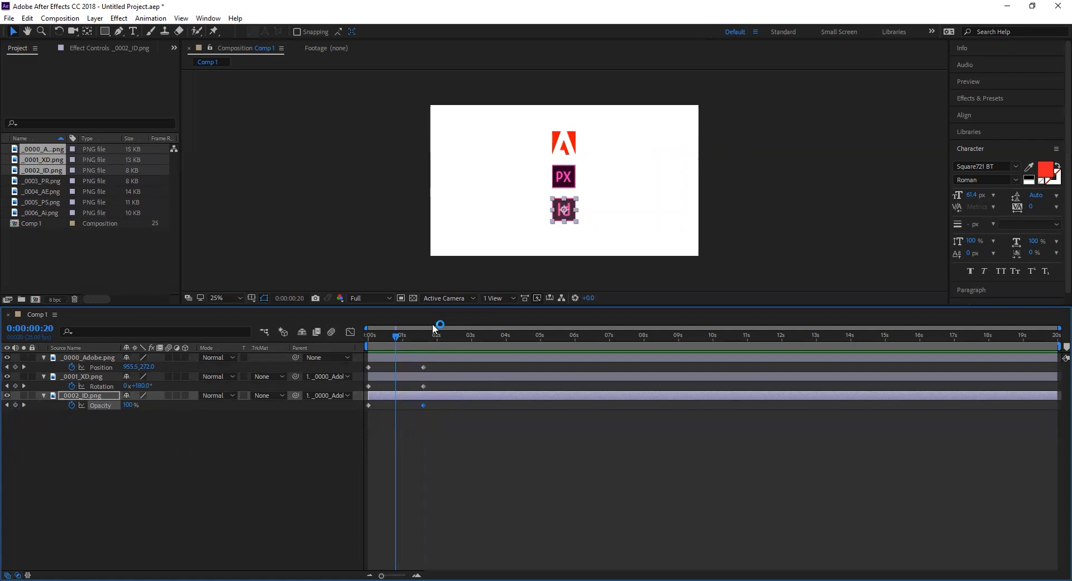
{"action": "left_click", "coordinate": [127, 404]}
{"action": "type", "text": "20"}
{"action": "key", "text": "Return"}
{"action": "left_click", "coordinate": [477, 461]}
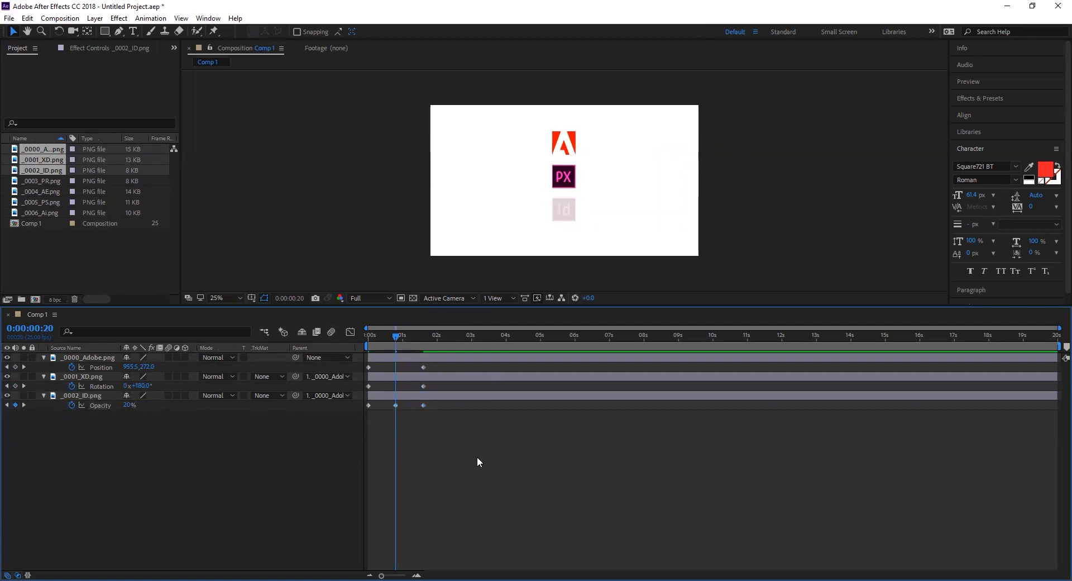
{"action": "key", "text": "Home"}
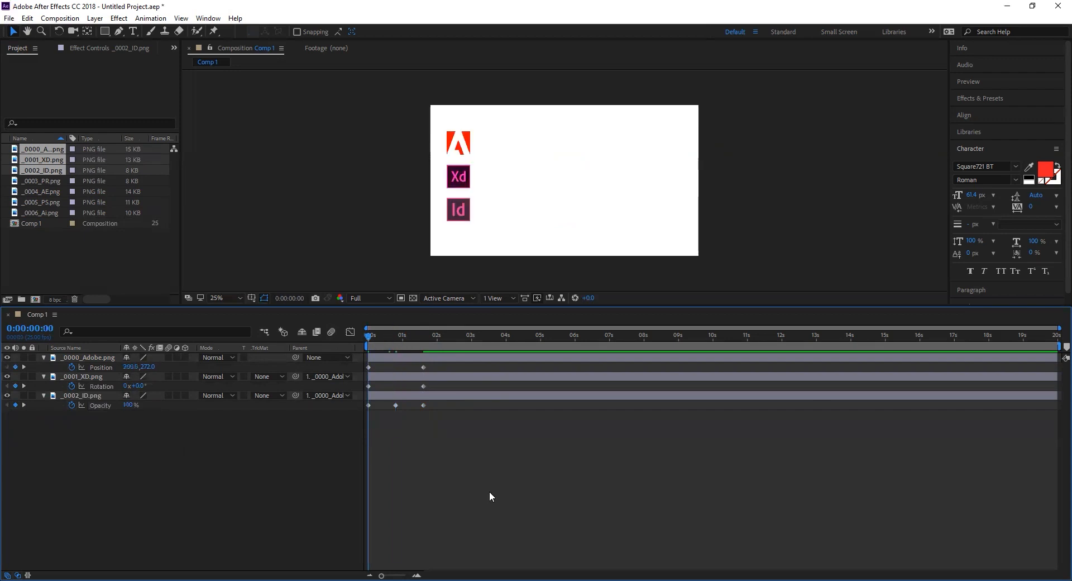
{"action": "key", "text": "space"}
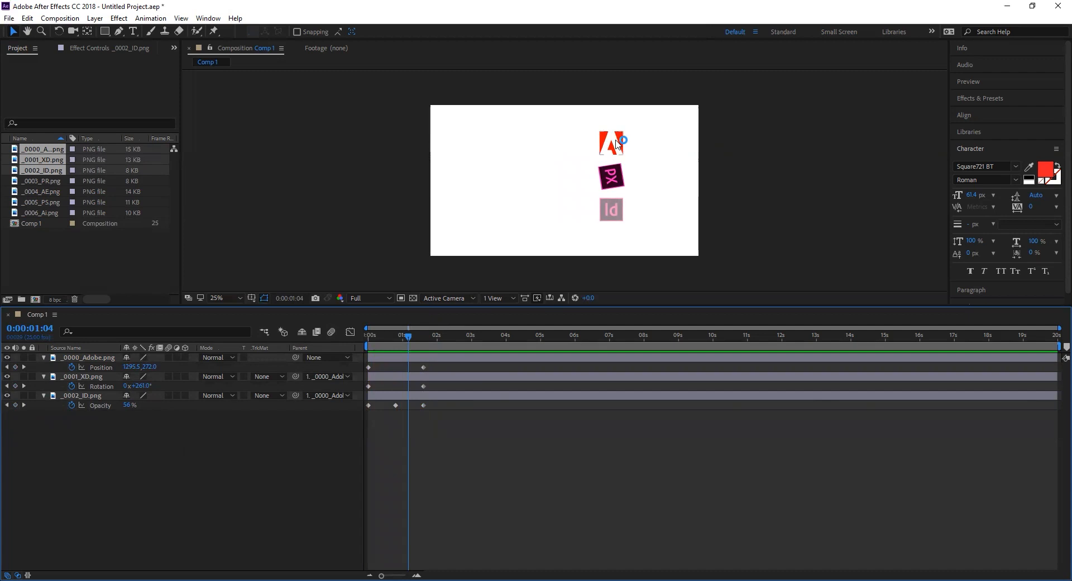
Step: Return to the first frame and create a second 1920 x 1080 composition at 25 fps lasting 0:00:20:00
{"action": "key", "text": "space"}
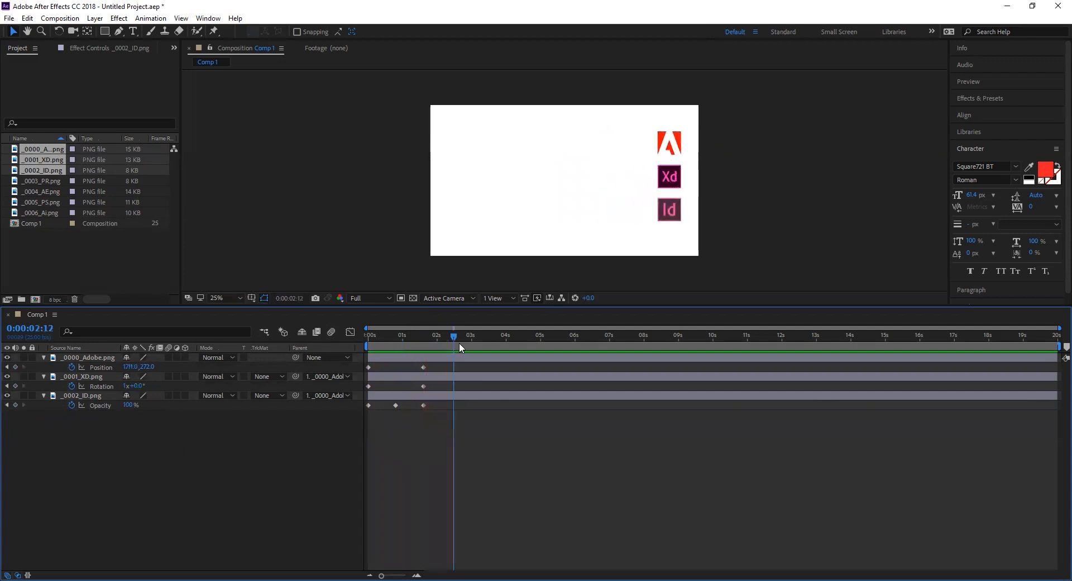
{"action": "left_click_drag", "start_coordinate": [457, 339], "coordinate": [355, 345]}
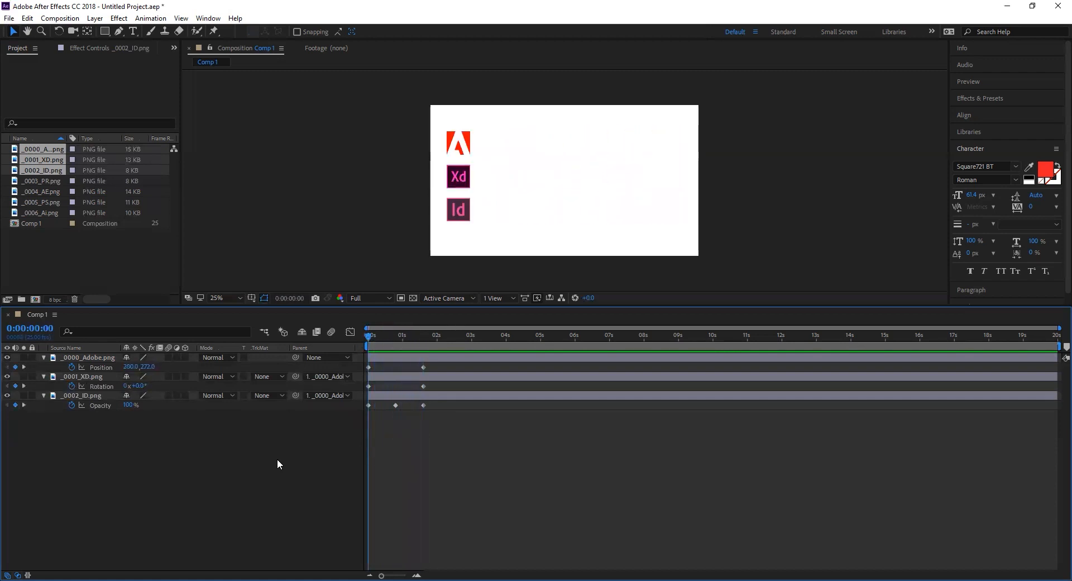
{"action": "left_click", "coordinate": [36, 300]}
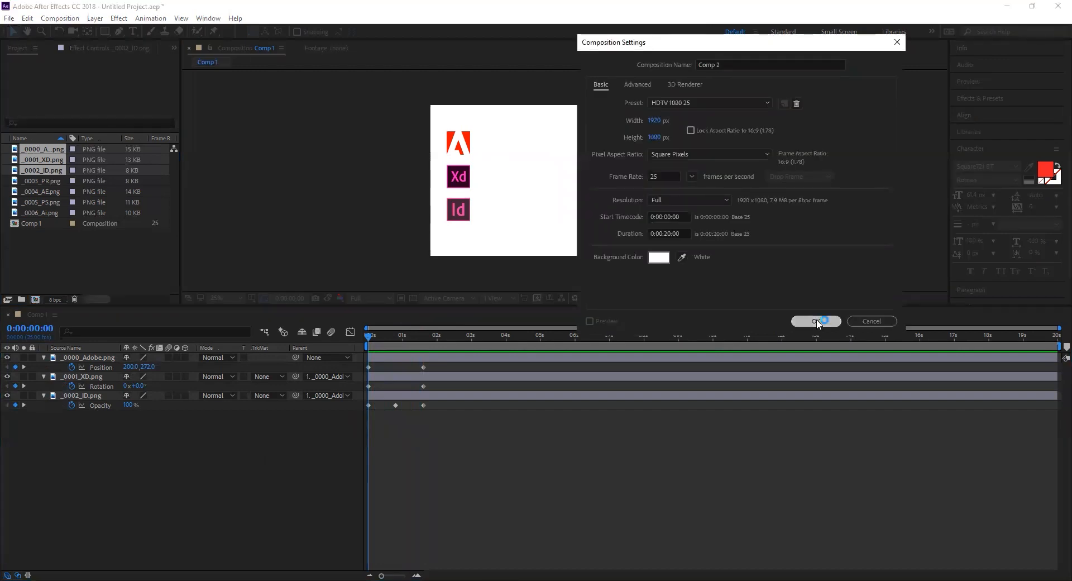
{"action": "left_click", "coordinate": [816, 322]}
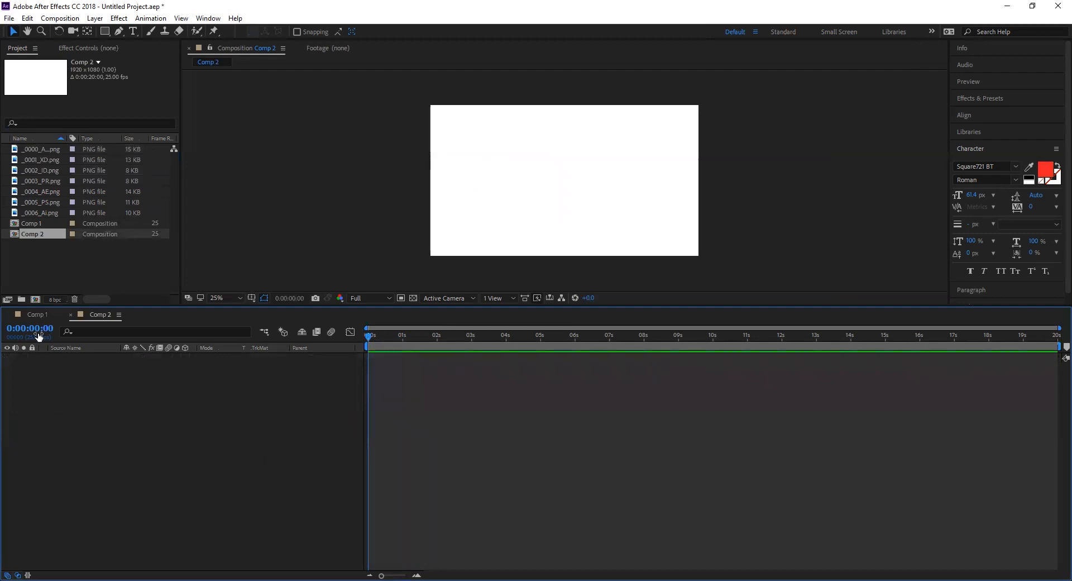
{"action": "left_click", "coordinate": [32, 316]}
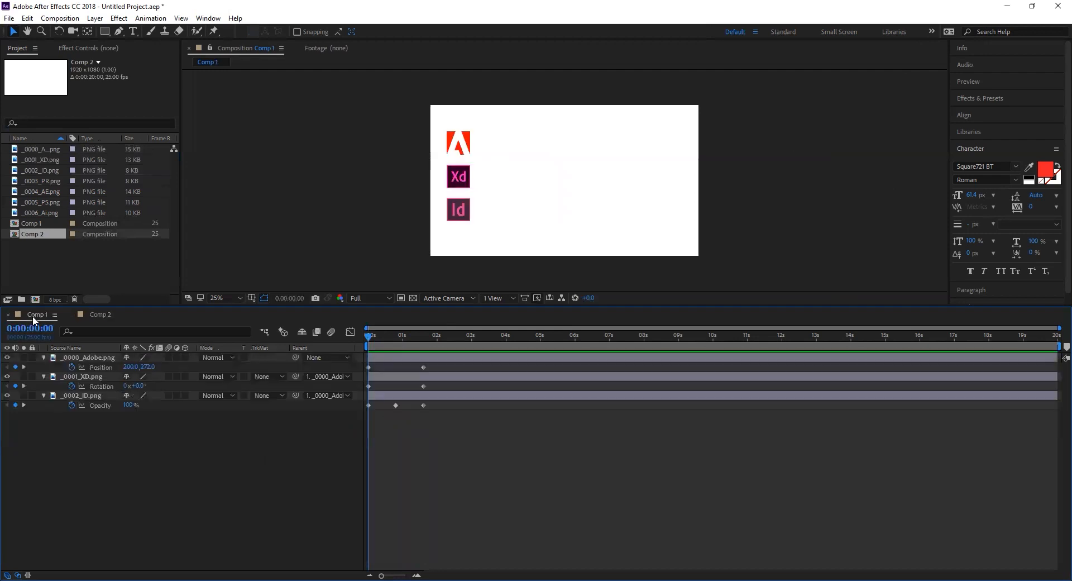
{"action": "left_click", "coordinate": [94, 314]}
Step: Add _0000_Adobe.png, _0001_XD.png, _0002_ID.png and _0003_PR.png as layers in the new composition's timeline
{"action": "left_click", "coordinate": [17, 149]}
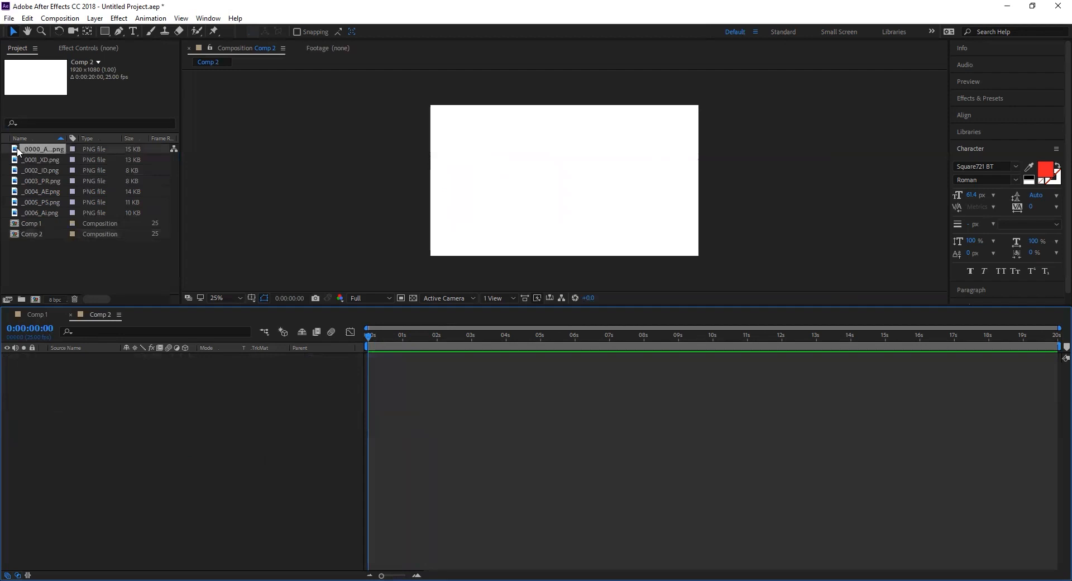
{"action": "left_click", "coordinate": [18, 160], "text": "shift"}
{"action": "left_click", "coordinate": [19, 171], "text": "shift"}
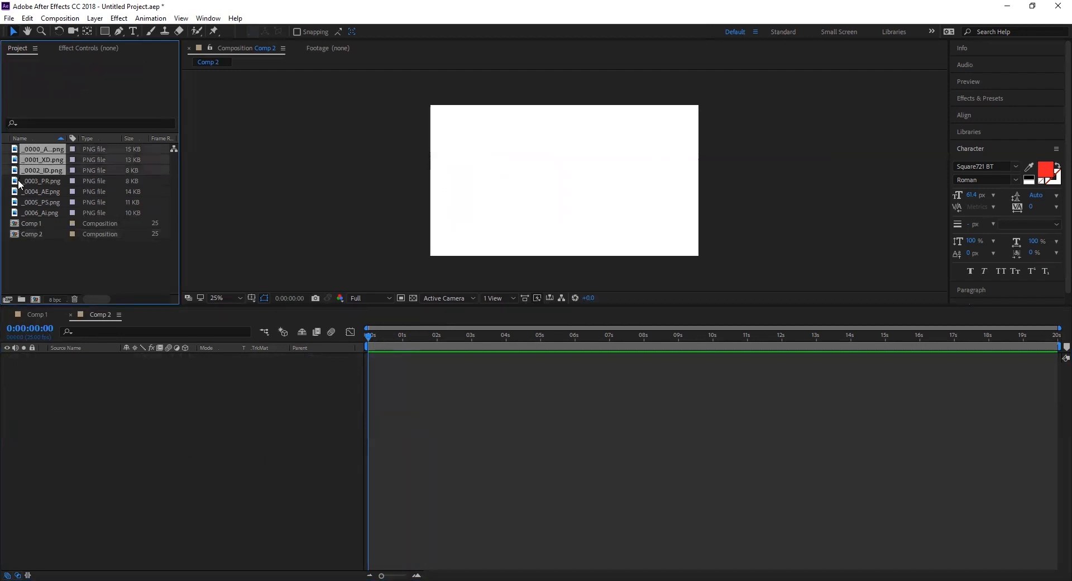
{"action": "left_click", "coordinate": [19, 181], "text": "shift"}
{"action": "left_click_drag", "start_coordinate": [25, 181], "coordinate": [52, 417]}
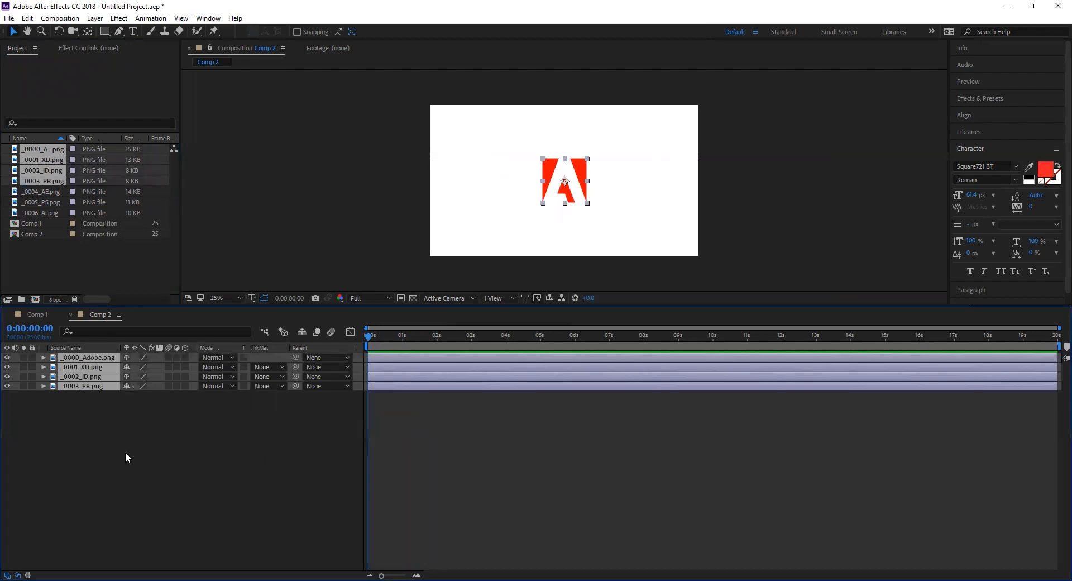
Step: Scale all four logo layers to 50% and move them together to the canvas's upper-left corner, at about 144, 168
{"action": "key", "text": "s"}
{"action": "left_click_drag", "start_coordinate": [157, 369], "coordinate": [128, 369]}
{"action": "left_click_drag", "start_coordinate": [565, 181], "coordinate": [451, 129]}
{"action": "left_click", "coordinate": [194, 480]}
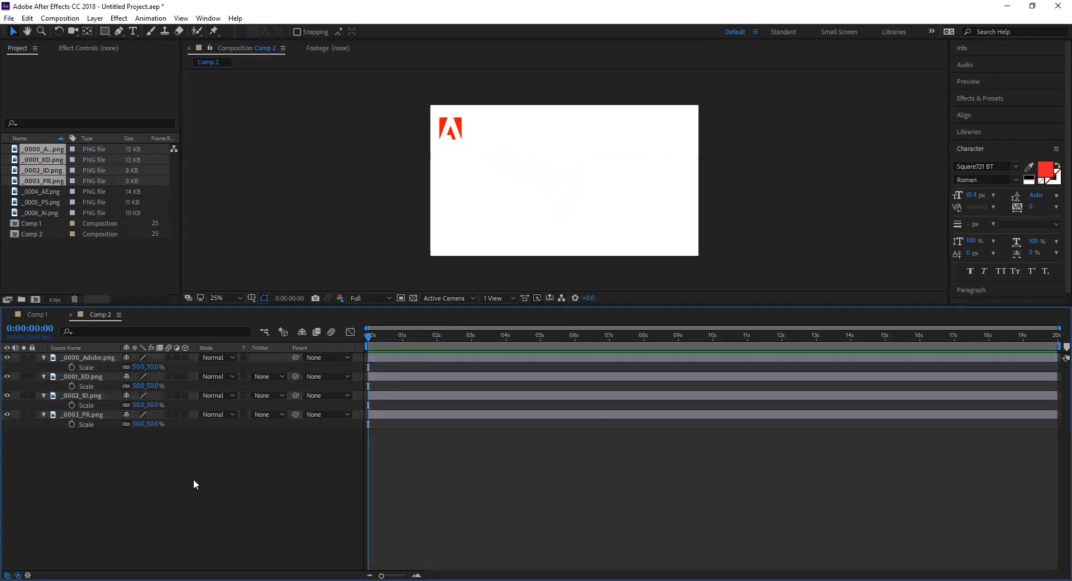
Step: Nudge the XD, ID and PR layers down together until they sit just below the Adobe logo
{"action": "left_click", "coordinate": [82, 386]}
{"action": "left_click_drag", "start_coordinate": [118, 484], "coordinate": [84, 379]}
{"action": "key", "text": "shift+Down"}
{"action": "key", "text": "shift+Down"}
{"action": "key", "text": "shift+Down"}
{"action": "key", "text": "shift+Down"}
{"action": "key", "text": "shift+Down"}
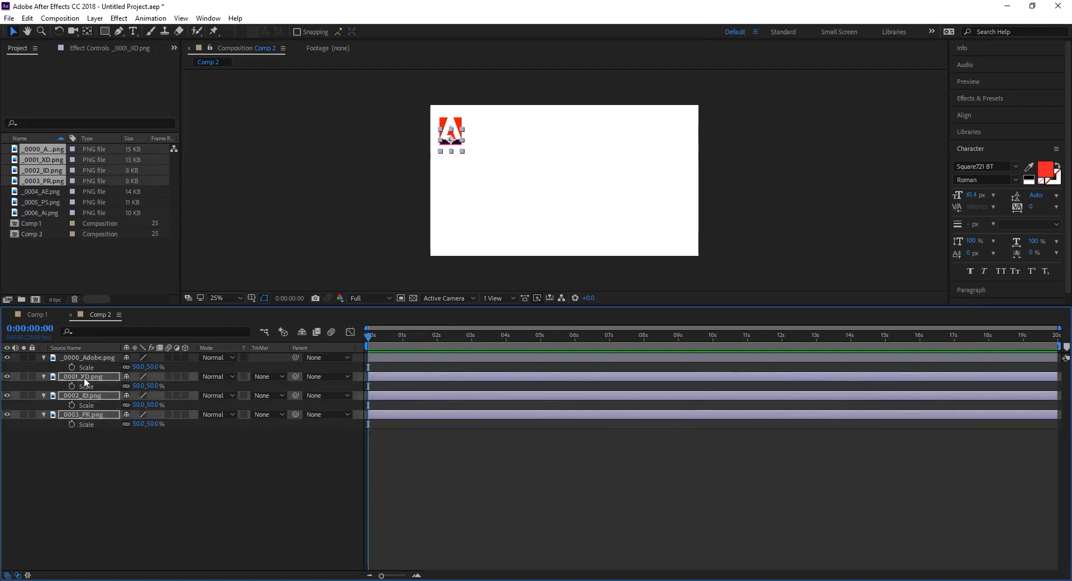
{"action": "key", "text": "shift+Down"}
{"action": "key", "text": "shift+Down"}
{"action": "key", "text": "shift+Down"}
{"action": "key", "text": "shift+Down"}
{"action": "key", "text": "shift+Down"}
Step: Nudge the ID and PR layers down together until they sit below the XD logo
{"action": "left_click_drag", "start_coordinate": [99, 448], "coordinate": [87, 398]}
{"action": "key", "text": "shift+Down"}
{"action": "key", "text": "shift+Down"}
{"action": "key", "text": "shift+Down"}
{"action": "key", "text": "shift+Down"}
{"action": "key", "text": "shift+Down"}
{"action": "key", "text": "shift+Down"}
{"action": "key", "text": "shift+Down"}
{"action": "key", "text": "shift+Down"}
{"action": "key", "text": "shift+Down"}
{"action": "key", "text": "shift+Down"}
{"action": "key", "text": "shift+Down"}
{"action": "key", "text": "shift+Down"}
{"action": "key", "text": "shift+Down"}
{"action": "key", "text": "shift+Down"}
{"action": "key", "text": "shift+Down"}
{"action": "key", "text": "shift+Down"}
{"action": "key", "text": "shift+Down"}
{"action": "key", "text": "shift+Down"}
{"action": "key", "text": "shift+Down"}
{"action": "key", "text": "shift+Down"}
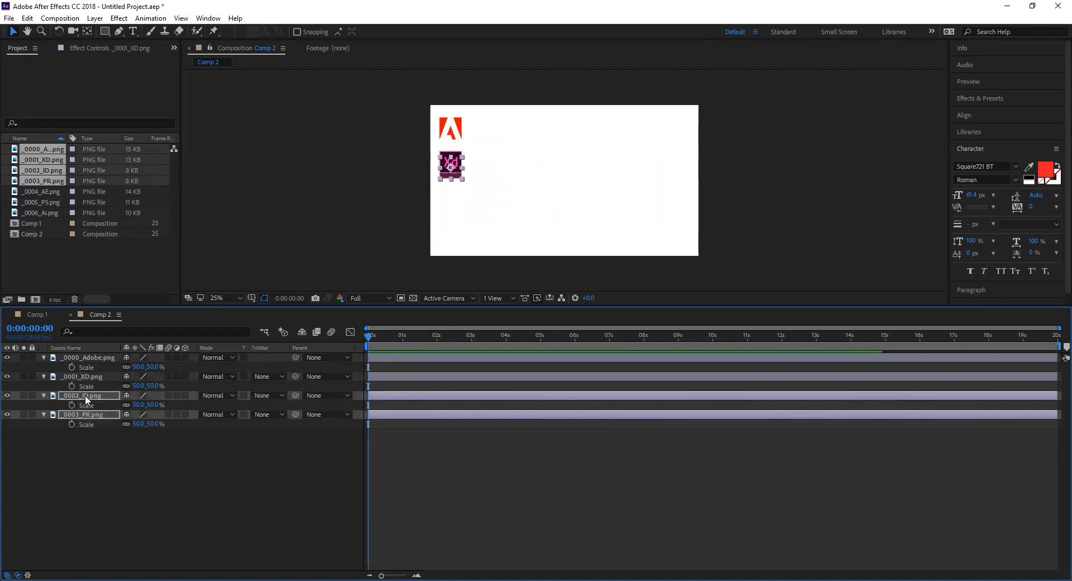
Step: Nudge the PR layer down until it sits below the ID logo near the canvas's lower edge
{"action": "left_click_drag", "start_coordinate": [119, 458], "coordinate": [63, 413]}
{"action": "key", "text": "shift+Down"}
{"action": "key", "text": "shift+Down"}
{"action": "key", "text": "shift+Down"}
{"action": "key", "text": "shift+Down"}
{"action": "key", "text": "shift+Down"}
{"action": "key", "text": "shift+Down"}
{"action": "key", "text": "shift+Down"}
{"action": "key", "text": "shift+Down"}
{"action": "key", "text": "shift+Down"}
{"action": "key", "text": "shift+Down"}
{"action": "key", "text": "shift+Down"}
{"action": "key", "text": "shift+Down"}
{"action": "key", "text": "shift+Down"}
{"action": "key", "text": "shift+Down"}
{"action": "key", "text": "shift+Down"}
{"action": "key", "text": "shift+Down"}
{"action": "key", "text": "shift+Down"}
{"action": "key", "text": "shift+Down"}
{"action": "key", "text": "shift+Down"}
{"action": "key", "text": "shift+Down"}
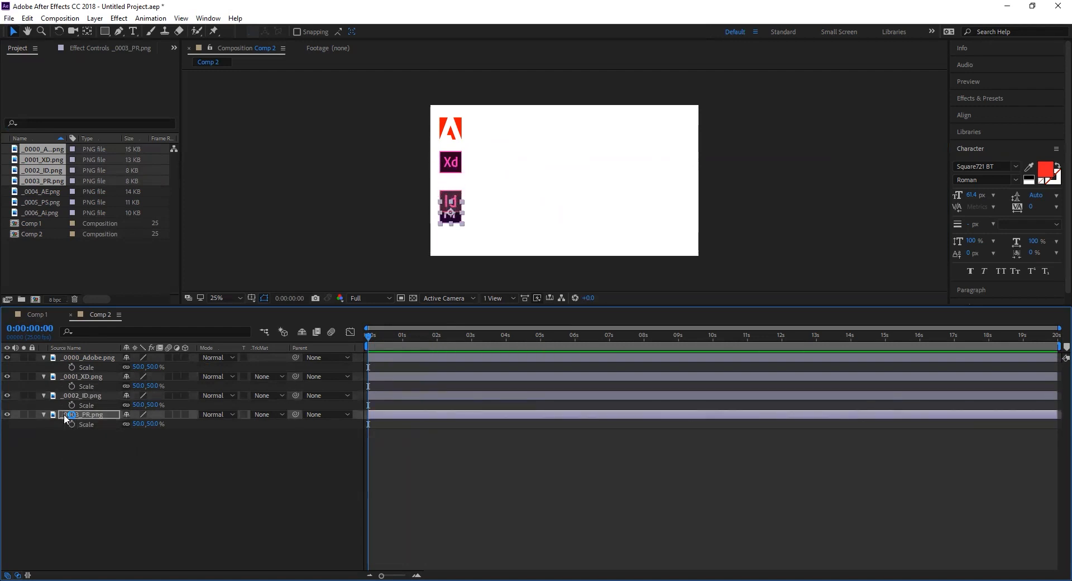
{"action": "left_click", "coordinate": [144, 531]}
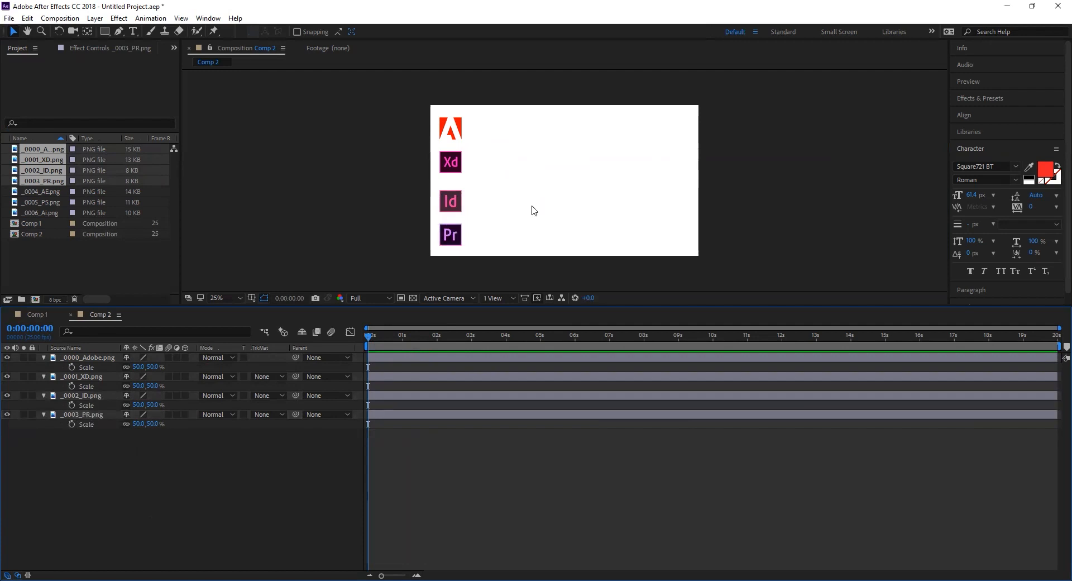
Step: Nudge the ID logo slightly up, closer to the XD logo
{"action": "left_click", "coordinate": [451, 206]}
{"action": "key", "text": "shift+Up"}
{"action": "key", "text": "shift+Up"}
{"action": "key", "text": "shift+Up"}
{"action": "key", "text": "shift+Up"}
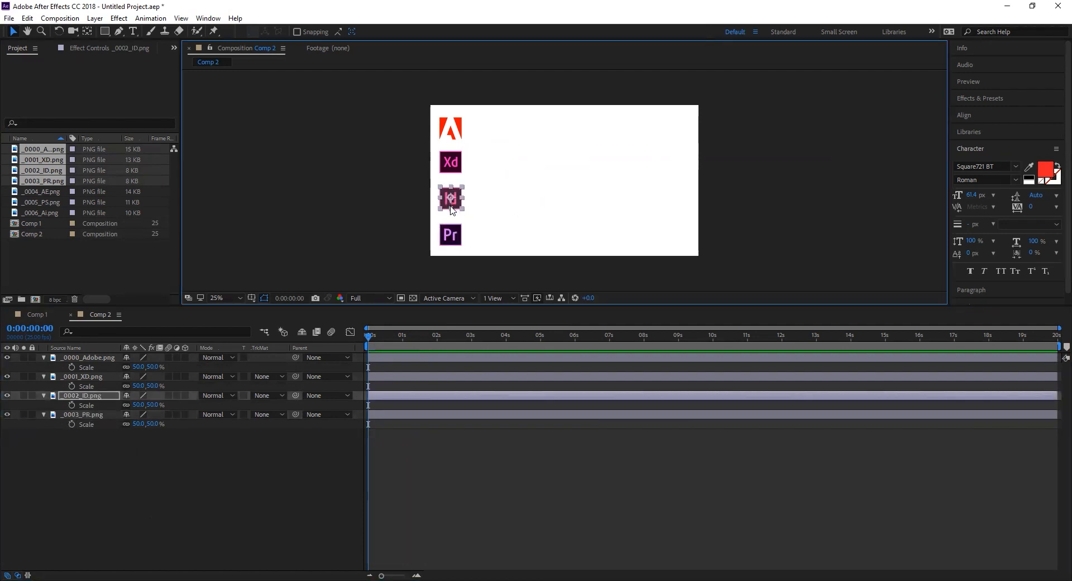
{"action": "left_click", "coordinate": [259, 464]}
Step: Chain the layer parenting by linking PR to ID, ID to XD, and XD to _0000_Adobe.png
{"action": "left_click", "coordinate": [96, 357]}
{"action": "left_click", "coordinate": [144, 446]}
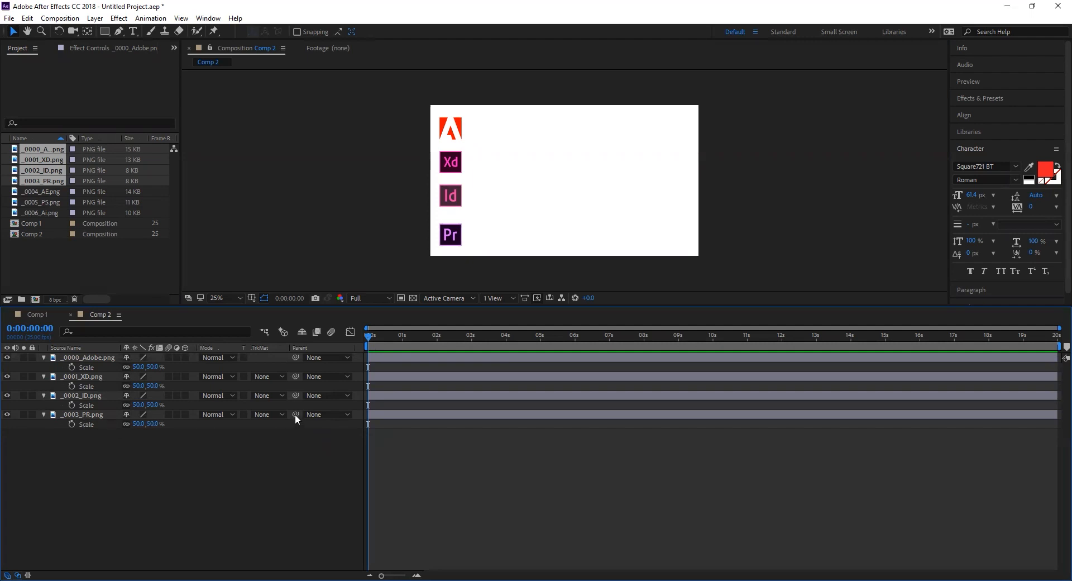
{"action": "left_click_drag", "start_coordinate": [295, 414], "coordinate": [88, 400]}
{"action": "left_click_drag", "start_coordinate": [295, 394], "coordinate": [93, 377]}
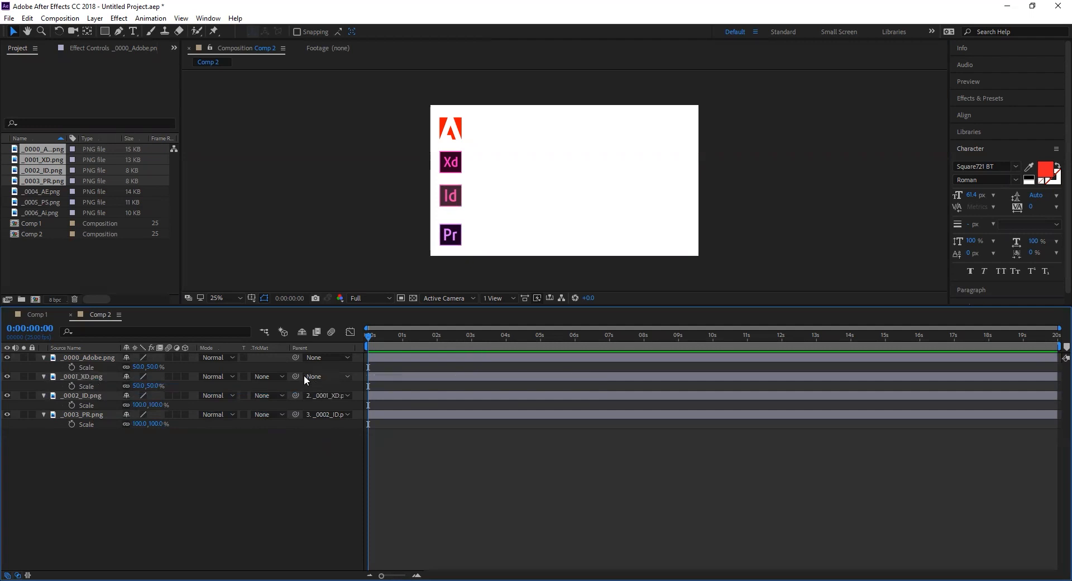
{"action": "left_click_drag", "start_coordinate": [295, 375], "coordinate": [85, 358]}
{"action": "left_click", "coordinate": [457, 133]}
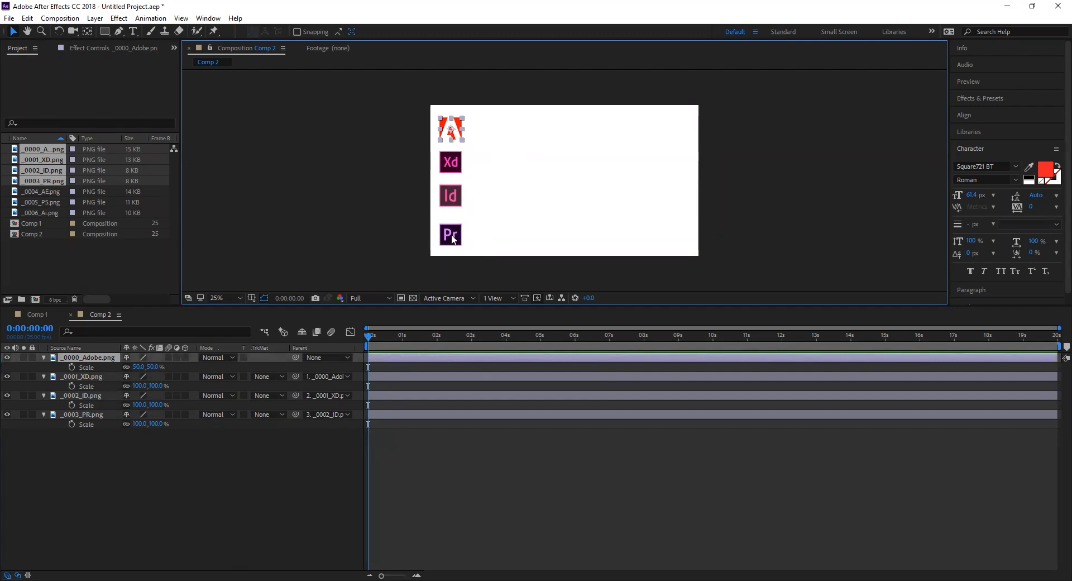
{"action": "left_click", "coordinate": [264, 484]}
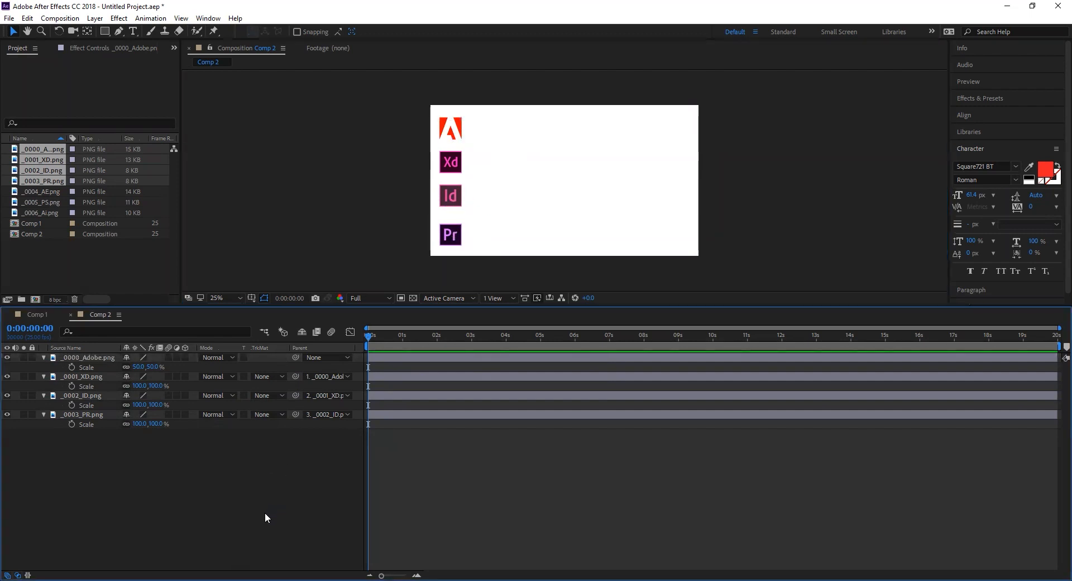
{"action": "left_click", "coordinate": [454, 162]}
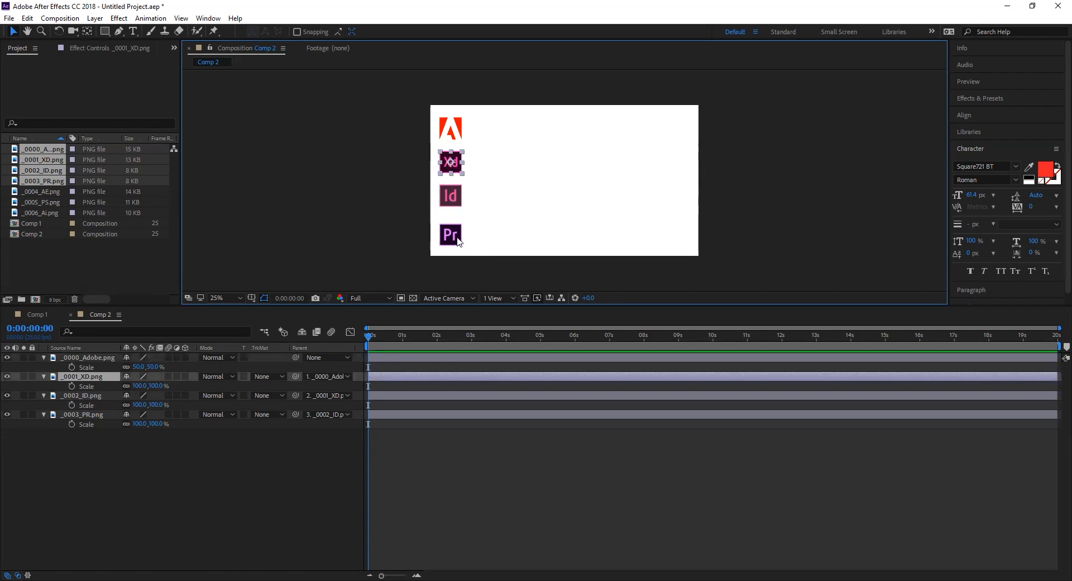
{"action": "left_click", "coordinate": [250, 500]}
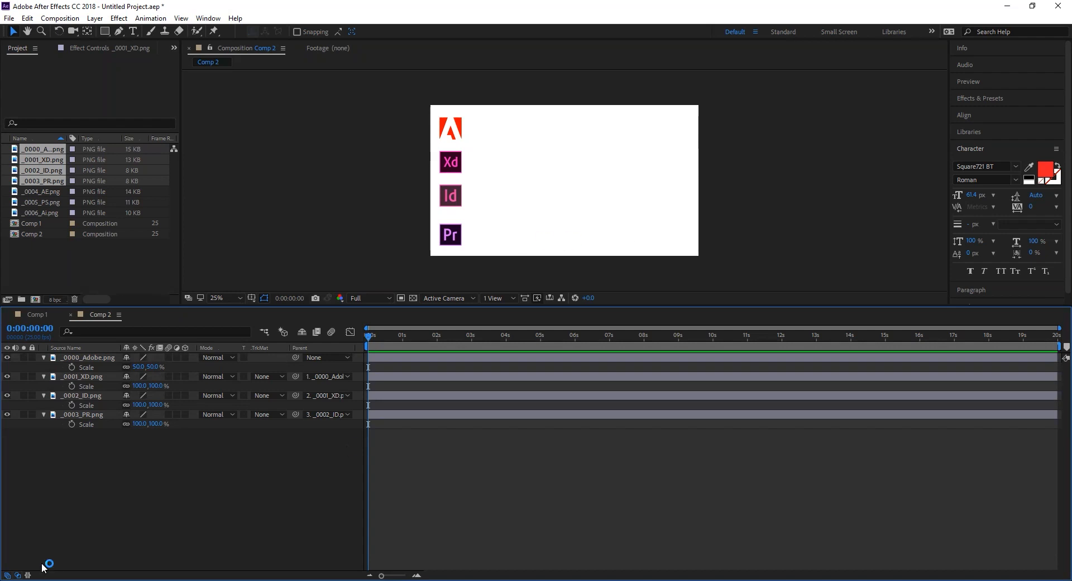
Step: Keyframe the Adobe layer's Position at 0:00:00:00 and 0:00:00:10, moving it horizontally to X 460 at the second keyframe
{"action": "left_click", "coordinate": [84, 357]}
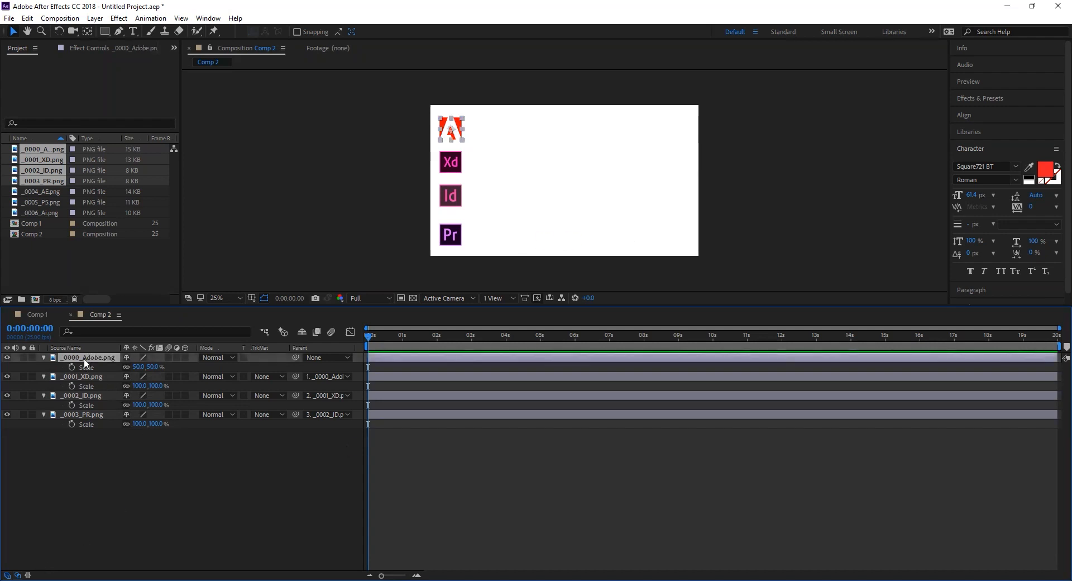
{"action": "key", "text": "p"}
{"action": "left_click", "coordinate": [72, 367]}
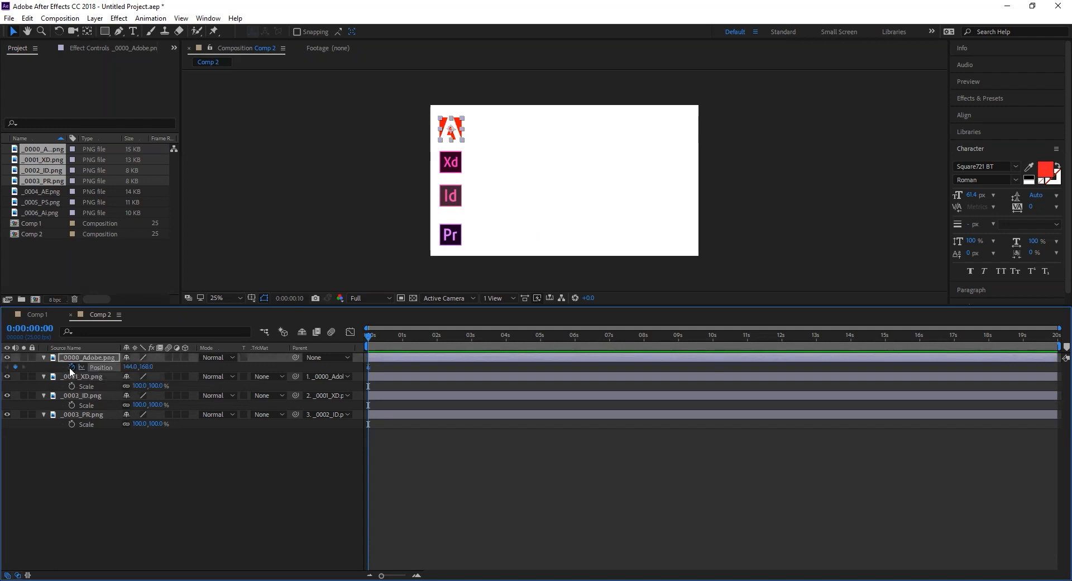
{"action": "key", "text": "shift+Page_Down"}
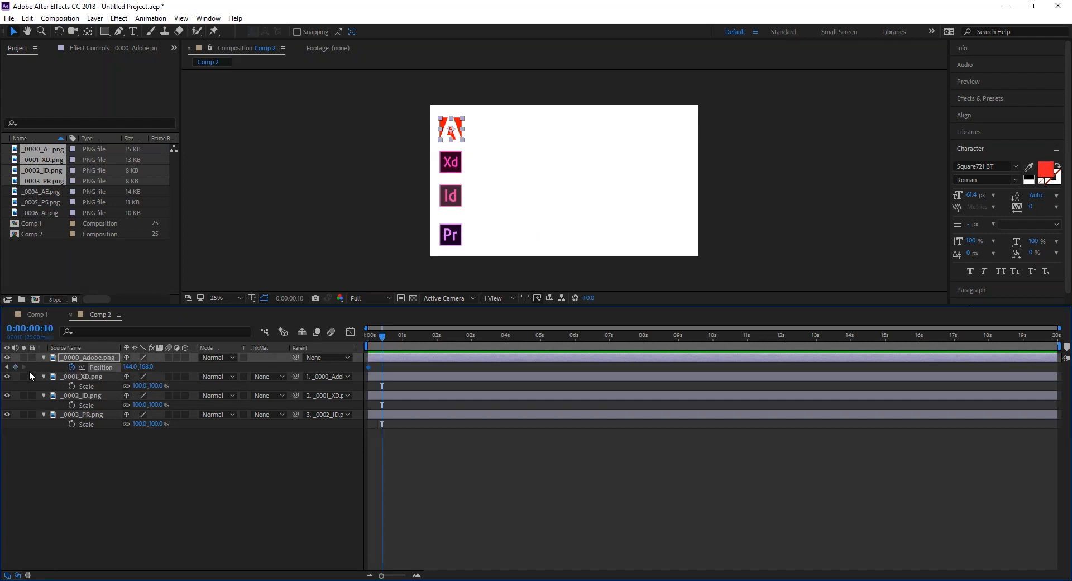
{"action": "left_click", "coordinate": [15, 367]}
{"action": "left_click_drag", "start_coordinate": [125, 370], "coordinate": [312, 376]}
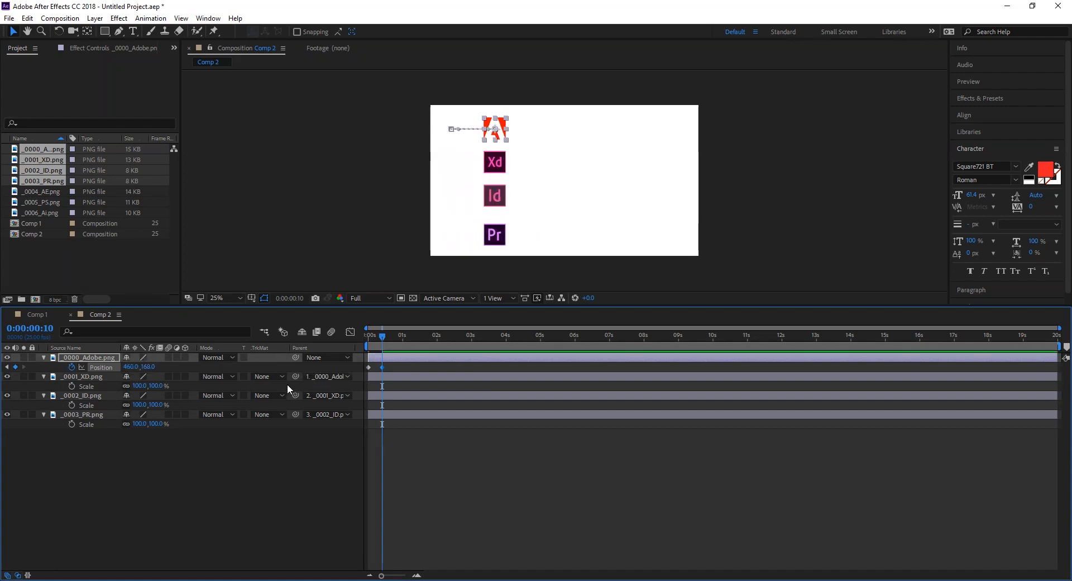
Step: Keyframe the XD layer's Position at 0:00:00:10 and 0:00:00:20, moving it horizontally to X 494 at the second keyframe
{"action": "left_click", "coordinate": [494, 163]}
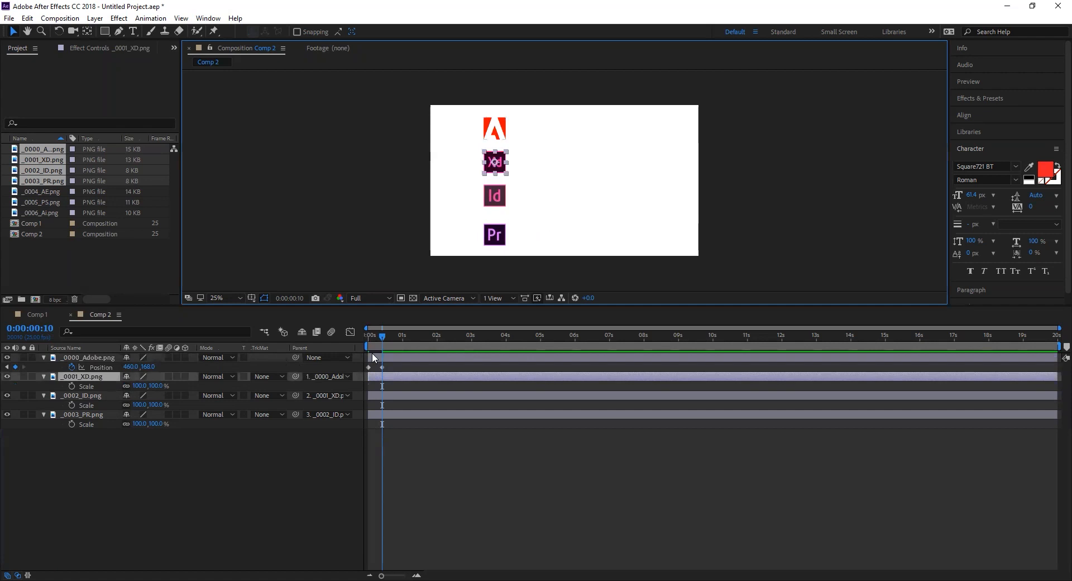
{"action": "key", "text": "p"}
{"action": "left_click", "coordinate": [72, 386]}
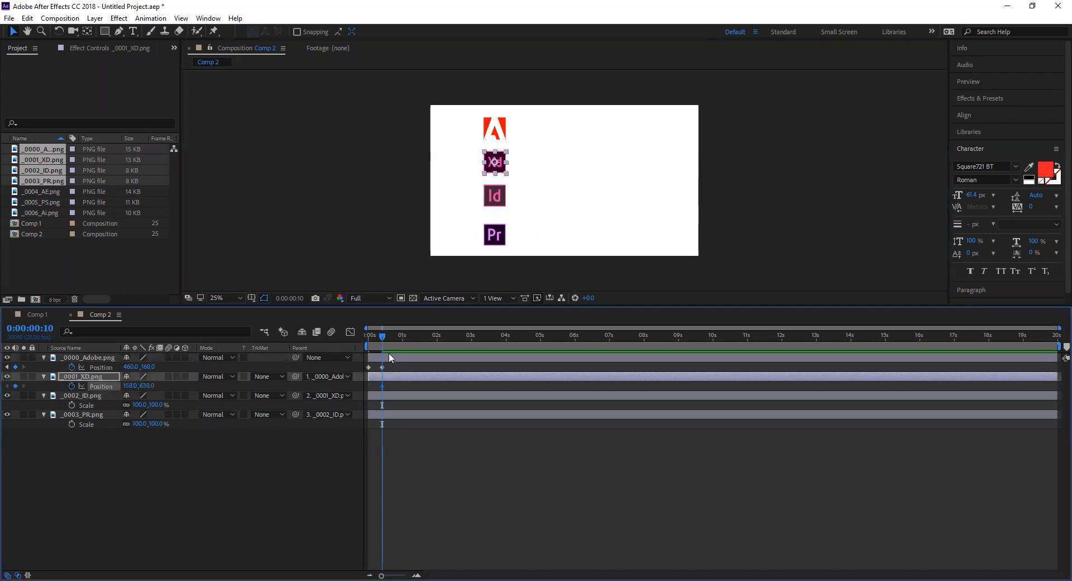
{"action": "key", "text": "shift+Page_Down"}
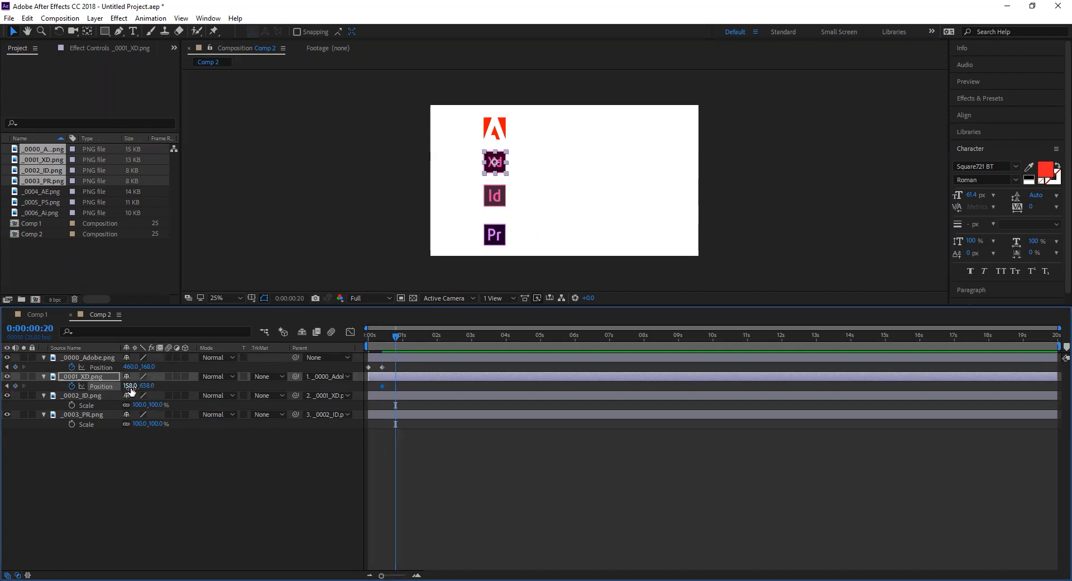
{"action": "left_click_drag", "start_coordinate": [130, 389], "coordinate": [312, 383]}
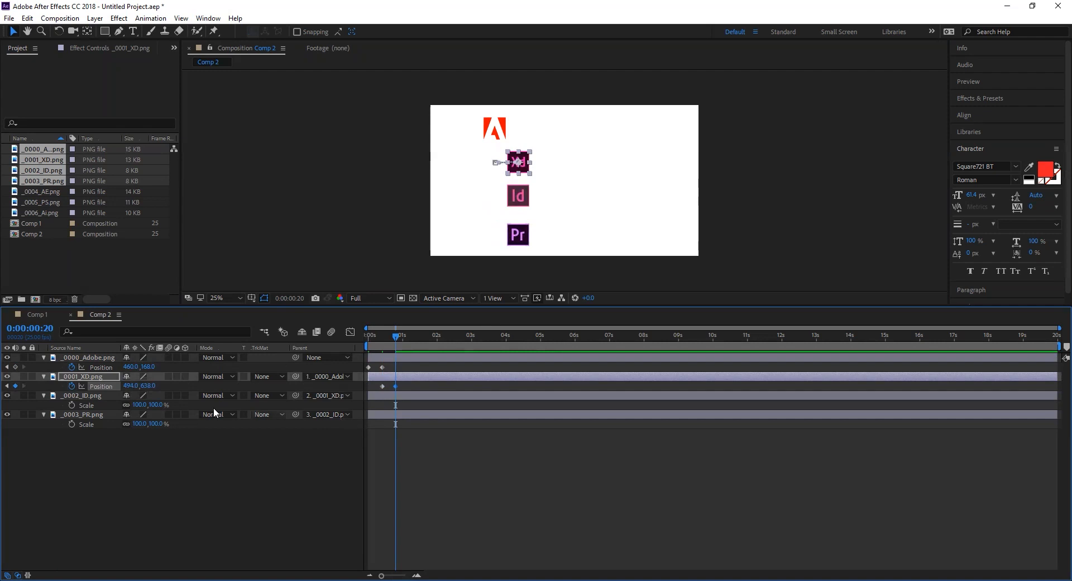
Step: Keyframe the ID layer's Position at 0:00:00:20 and 0:00:01:05, moving it horizontally to X 457 at the second keyframe
{"action": "left_click", "coordinate": [152, 404]}
{"action": "left_click", "coordinate": [143, 454]}
{"action": "left_click", "coordinate": [95, 396]}
{"action": "key", "text": "p"}
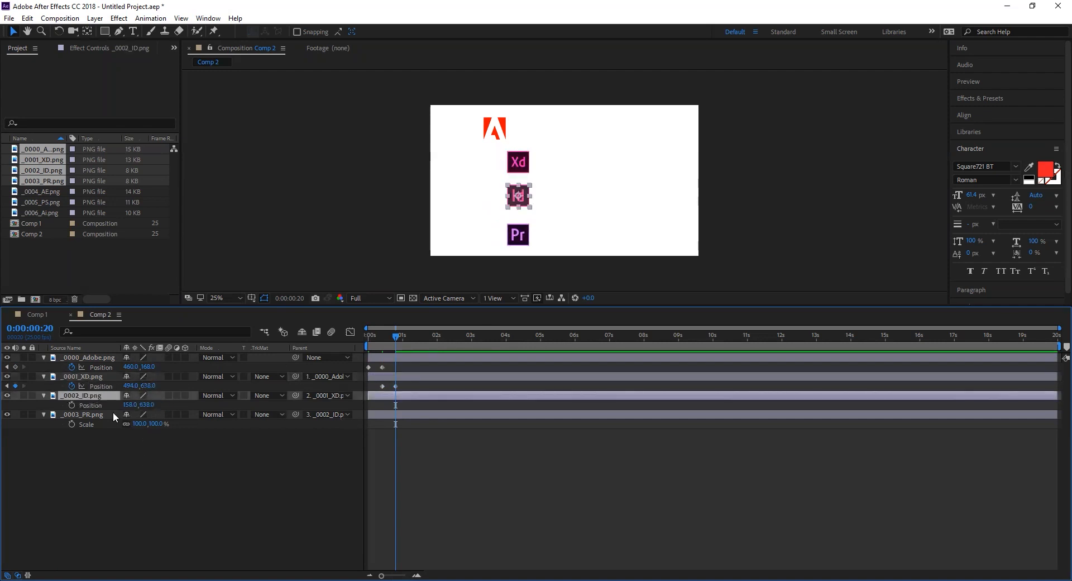
{"action": "left_click", "coordinate": [71, 405]}
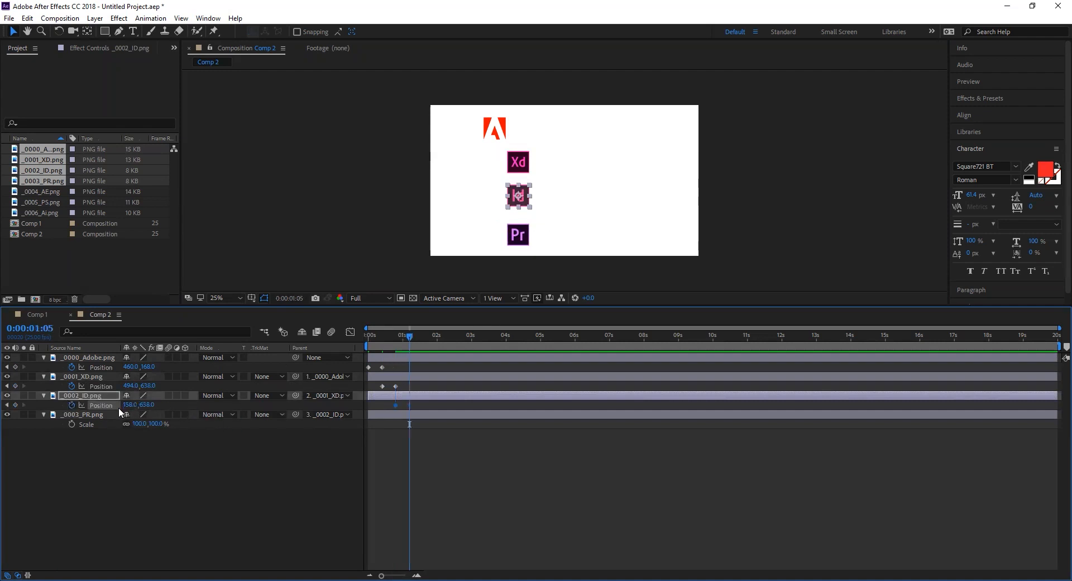
{"action": "key", "text": "shift+Page_Down"}
{"action": "left_click_drag", "start_coordinate": [130, 405], "coordinate": [201, 462]}
Step: Keyframe the PR layer's Position at 0:00:01:05 and 0:00:01:15, moving it horizontally to X 494 at the second keyframe
{"action": "left_click", "coordinate": [78, 416]}
{"action": "key", "text": "p"}
{"action": "left_click", "coordinate": [72, 424]}
{"action": "key", "text": "shift+Page_Down"}
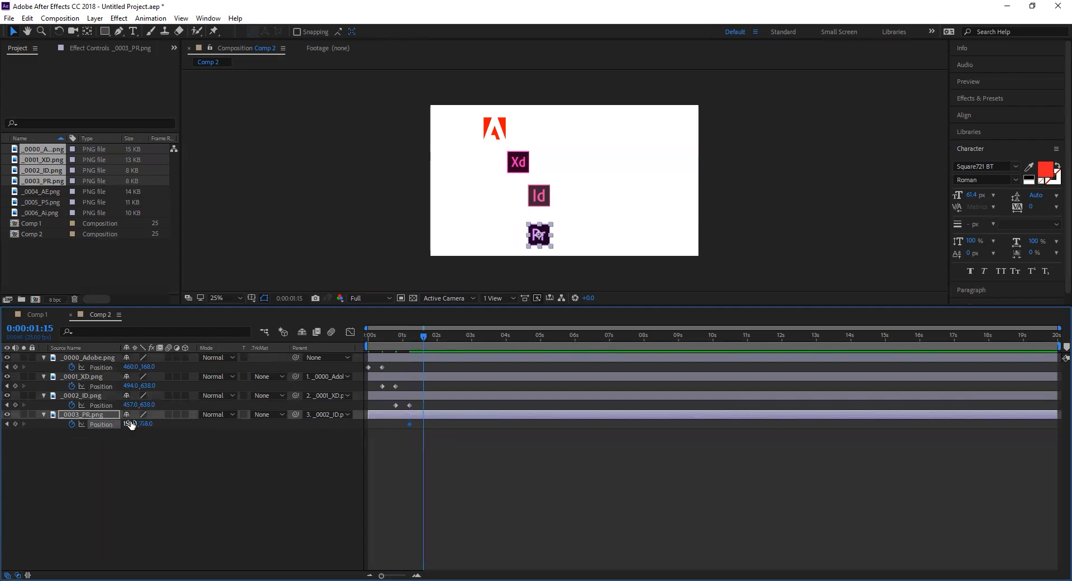
{"action": "left_click_drag", "start_coordinate": [130, 424], "coordinate": [320, 481]}
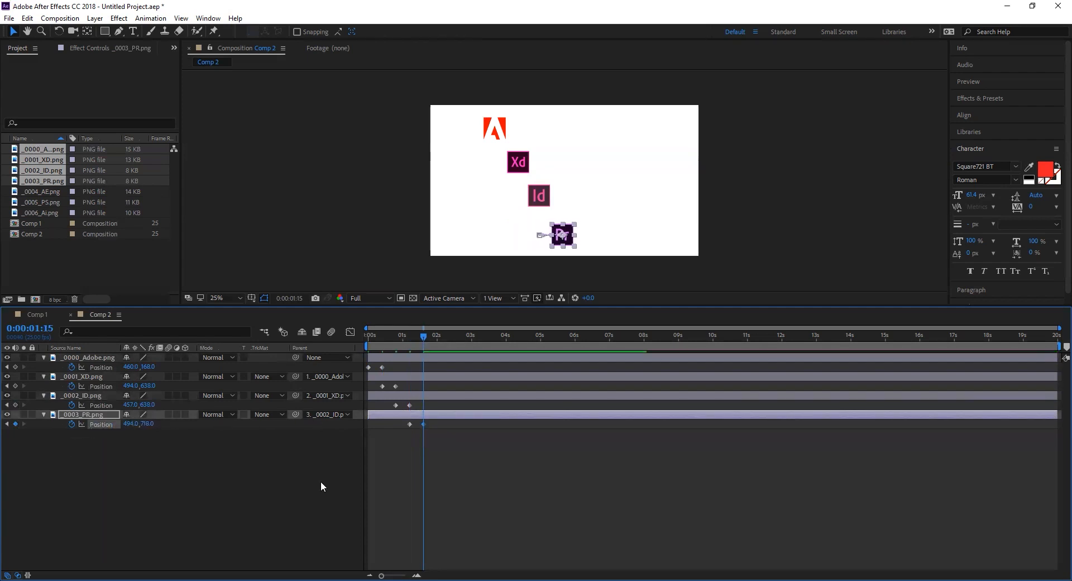
{"action": "left_click", "coordinate": [320, 481]}
Step: Play back the staggered logo animation from the first frame and move the playhead to 0:00:01:15
{"action": "left_click_drag", "start_coordinate": [423, 337], "coordinate": [214, 447]}
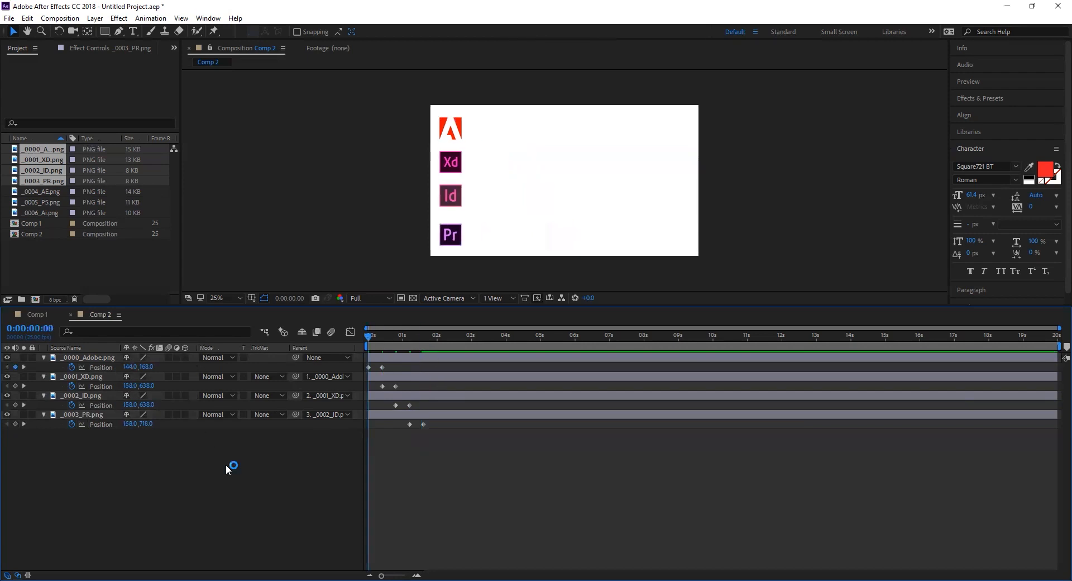
{"action": "key", "text": "space"}
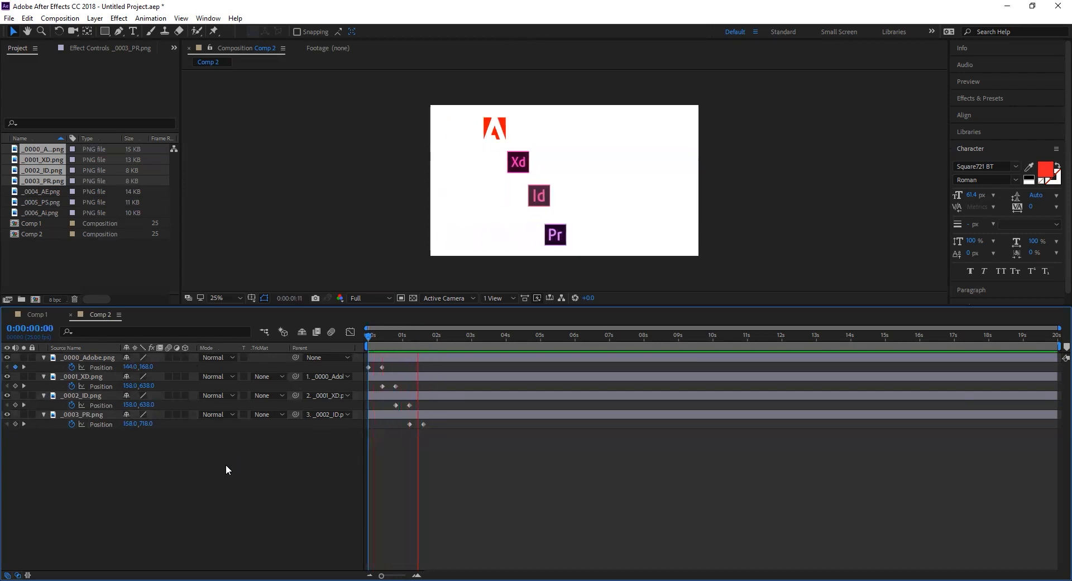
{"action": "key", "text": "space"}
{"action": "mouse_move", "coordinate": [436, 340]}
{"action": "left_mouse_down"}
{"action": "mouse_move", "coordinate": [346, 337]}
{"action": "mouse_move", "coordinate": [423, 344]}
{"action": "left_mouse_up"}
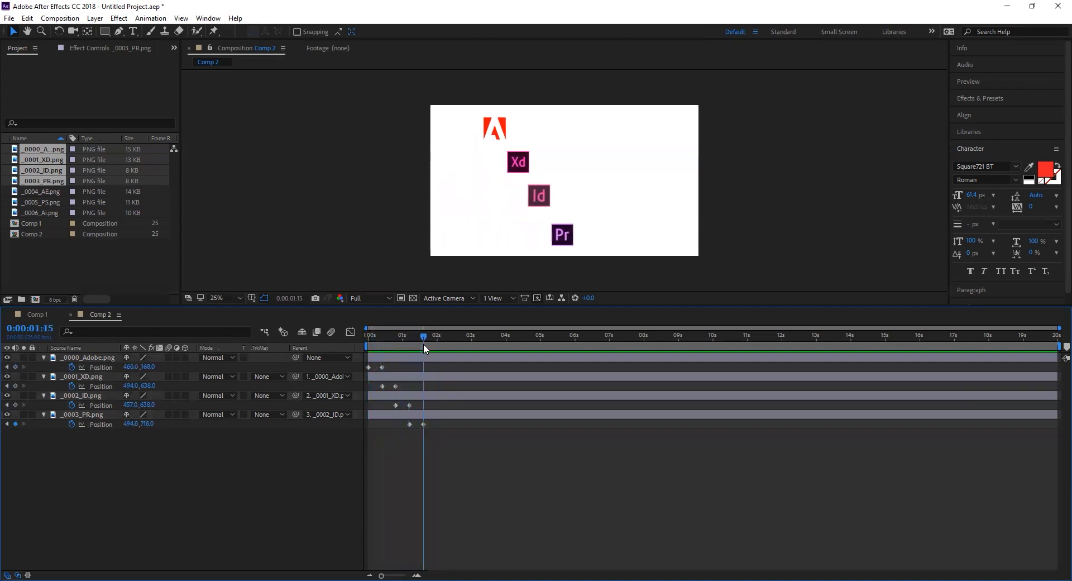
Step: Copy the PR layer's Position keyframe at 0:00:01:15 to 0:00:02:10 and its keyframe at 0:00:01:05 to 0:00:02:20
{"action": "mouse_move", "coordinate": [416, 344]}
{"action": "left_mouse_down"}
{"action": "mouse_move", "coordinate": [369, 344]}
{"action": "mouse_move", "coordinate": [423, 346]}
{"action": "left_mouse_up"}
{"action": "key", "text": "space"}
{"action": "left_click", "coordinate": [423, 424]}
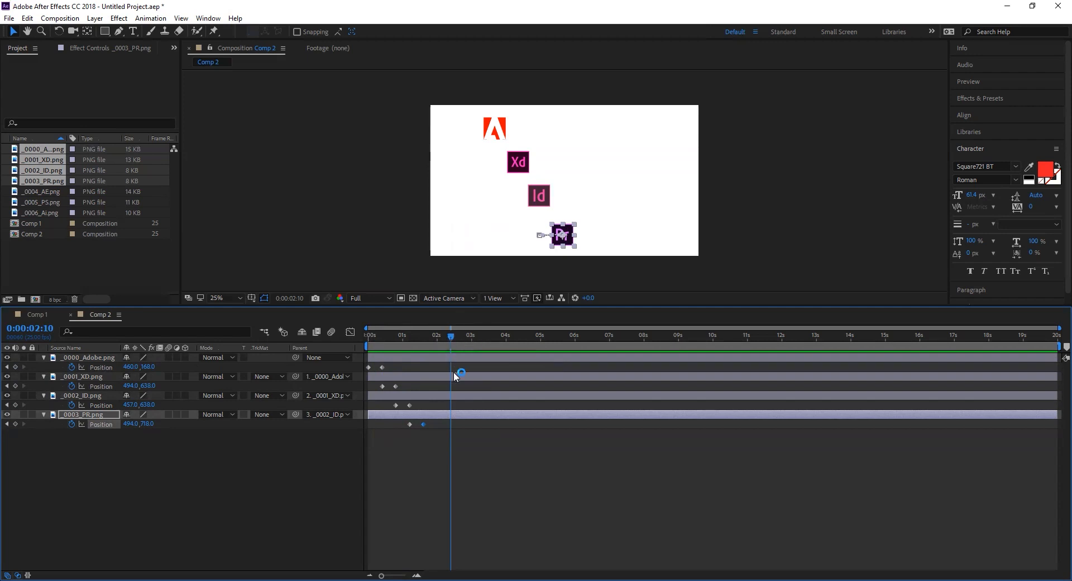
{"action": "key", "text": "alt+shift+p"}
{"action": "key", "text": "shift+Page_Down"}
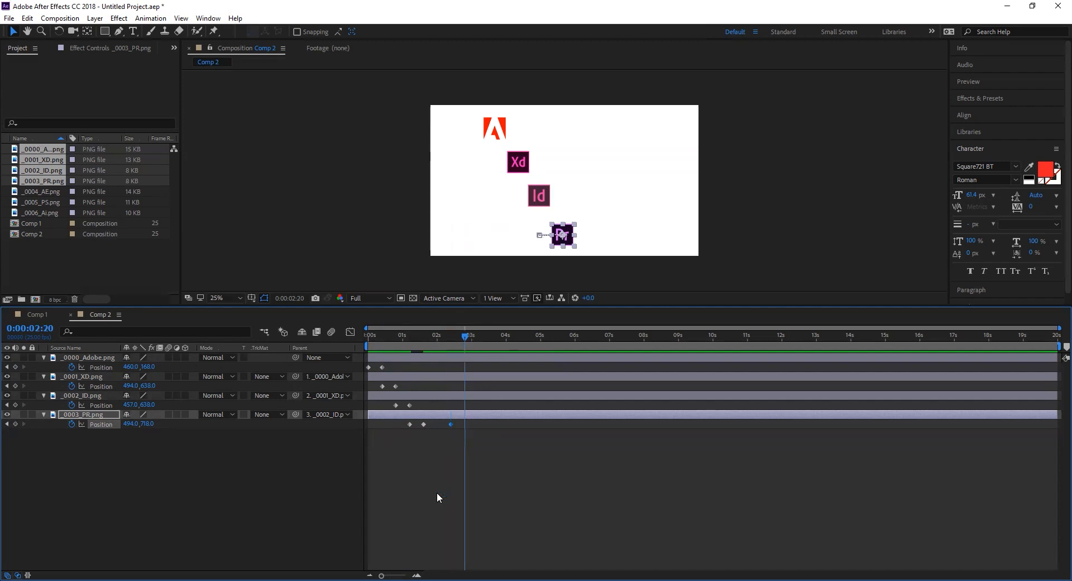
{"action": "left_click", "coordinate": [410, 424]}
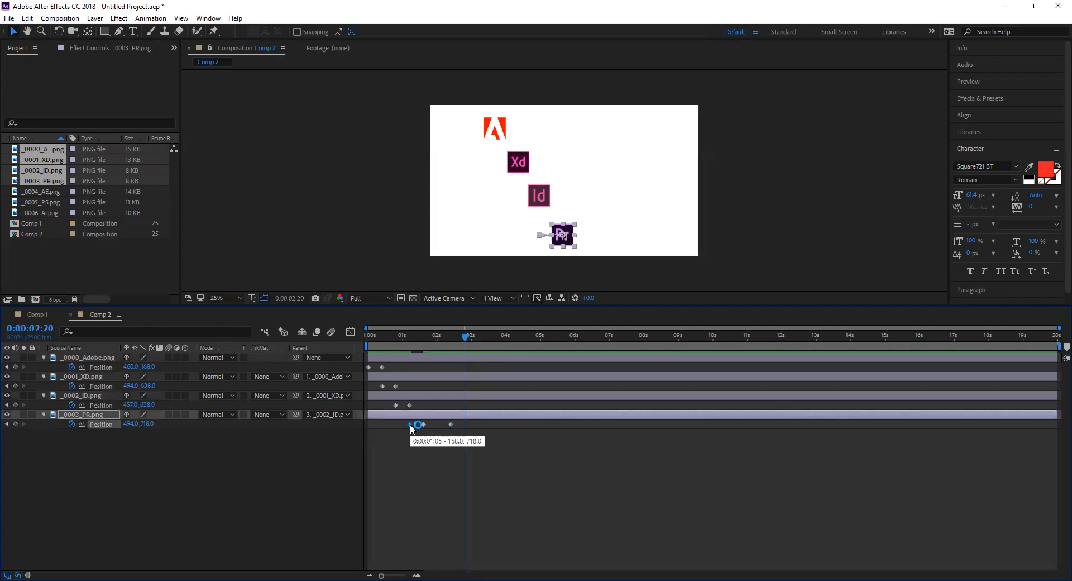
{"action": "key", "text": "ctrl+c"}
{"action": "key", "text": "ctrl+v"}
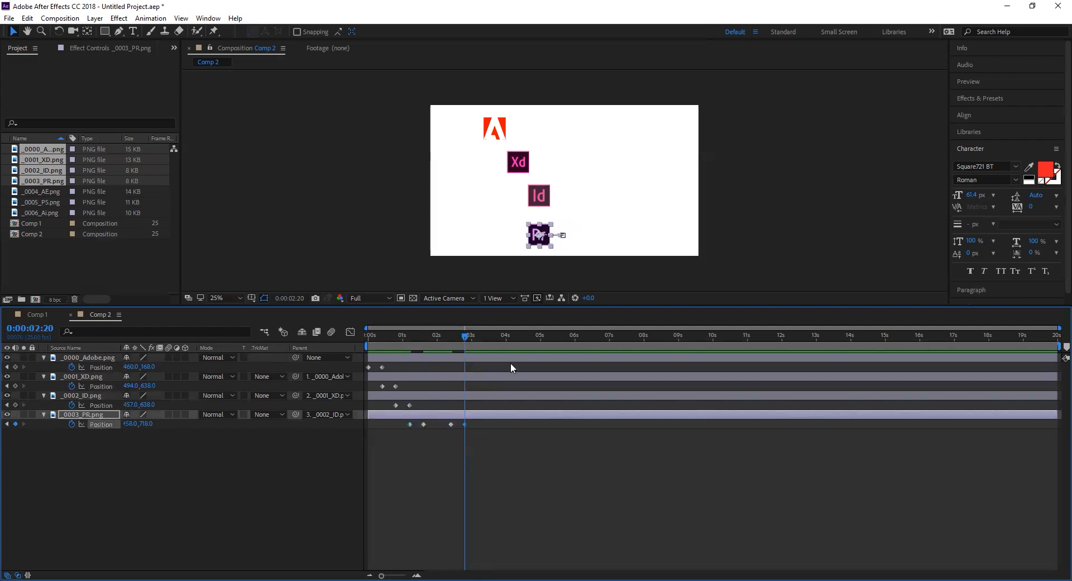
Step: Copy the ID layer's Position keyframe at 0:00:01:05 to 0:00:02:20 and its keyframe at 0:00:00:20 to 0:00:03:05
{"action": "left_click_drag", "start_coordinate": [467, 337], "coordinate": [424, 337]}
{"action": "left_click", "coordinate": [440, 415]}
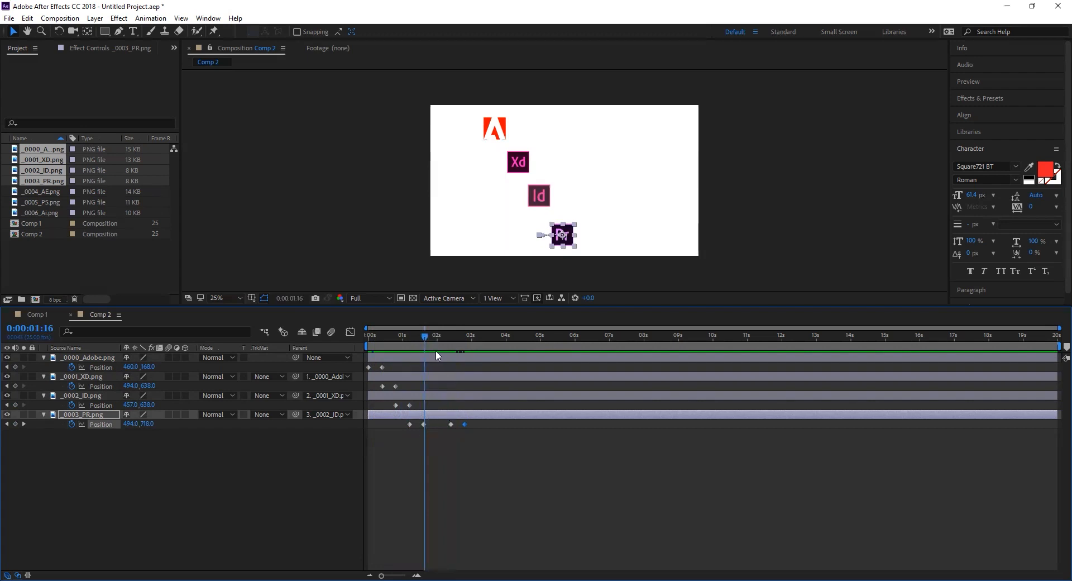
{"action": "left_click_drag", "start_coordinate": [423, 334], "coordinate": [464, 335]}
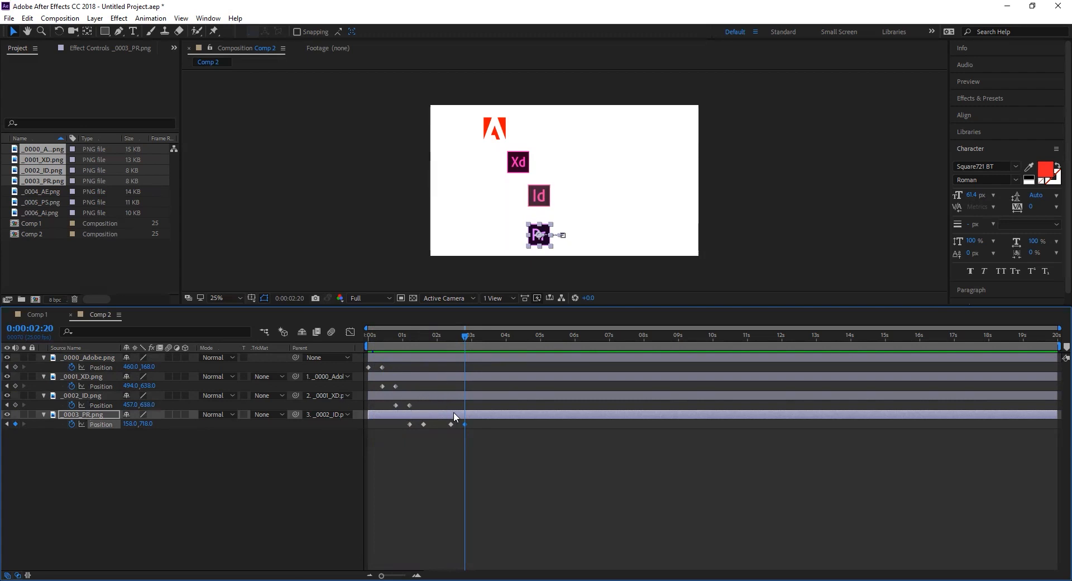
{"action": "left_click", "coordinate": [409, 405]}
{"action": "key", "text": "ctrl+c"}
{"action": "key", "text": "ctrl+v"}
{"action": "key", "text": "shift+Page_Down"}
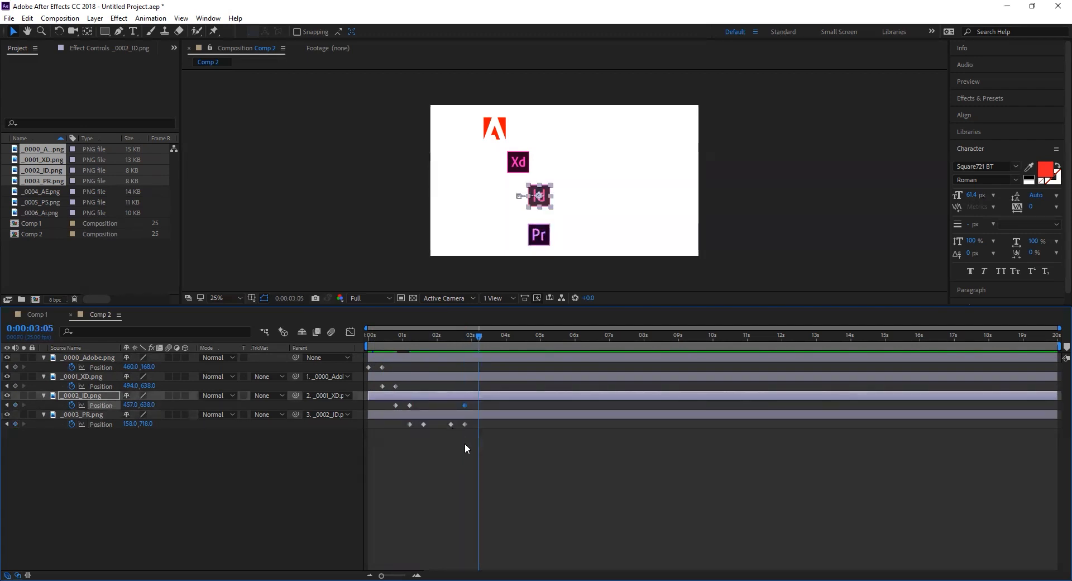
{"action": "left_click", "coordinate": [395, 404]}
{"action": "key", "text": "ctrl+c"}
{"action": "key", "text": "ctrl+v"}
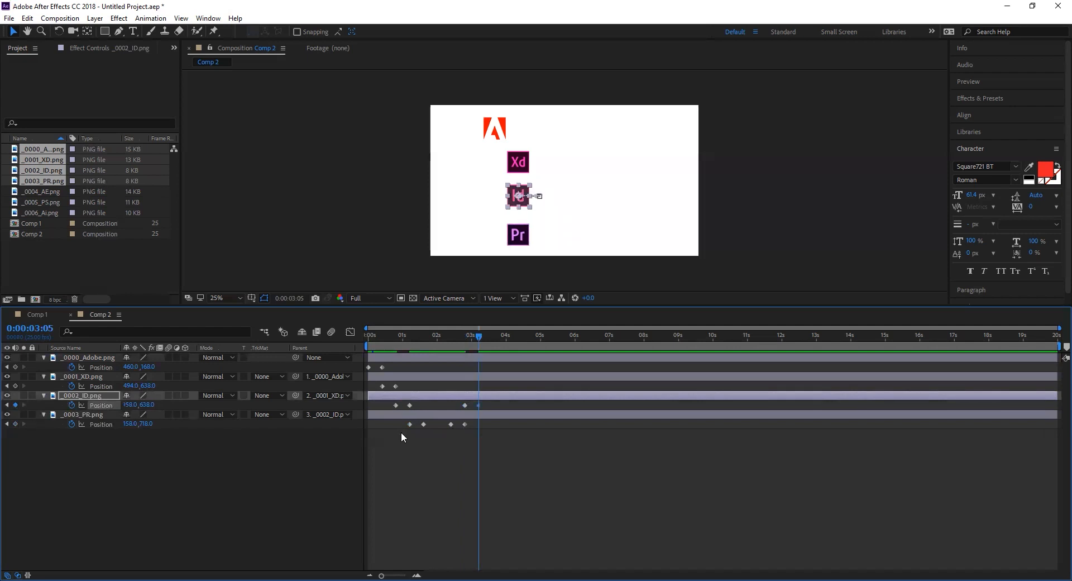
Step: Copy the XD layer's Position keyframe at 0:00:00:20 to 0:00:03:05 and its keyframe at 0:00:00:10 to 0:00:03:15
{"action": "left_click", "coordinate": [395, 386]}
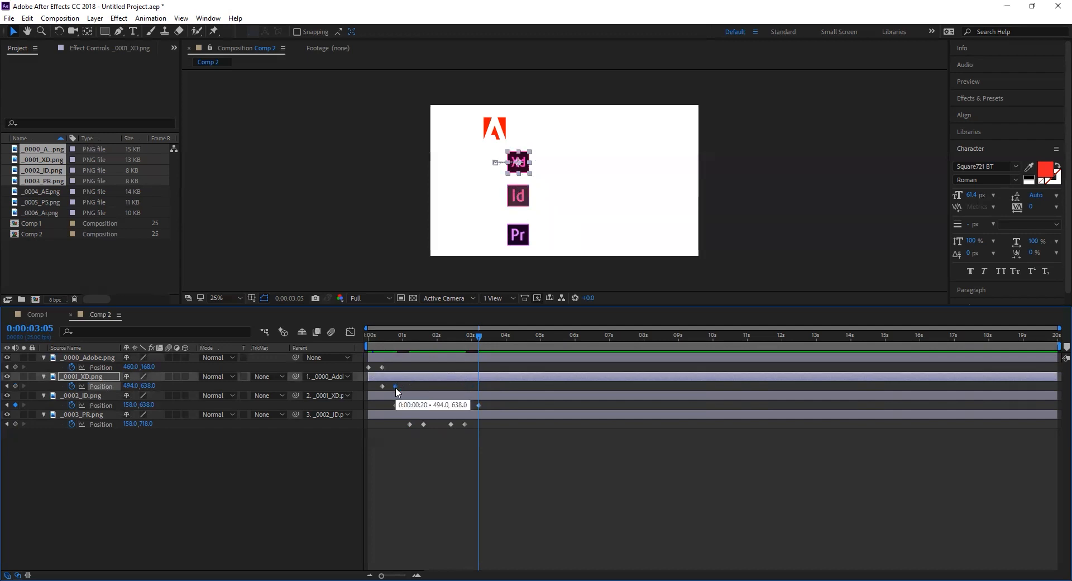
{"action": "key", "text": "ctrl+c"}
{"action": "key", "text": "ctrl+v"}
{"action": "key", "text": "shift+Page_Down"}
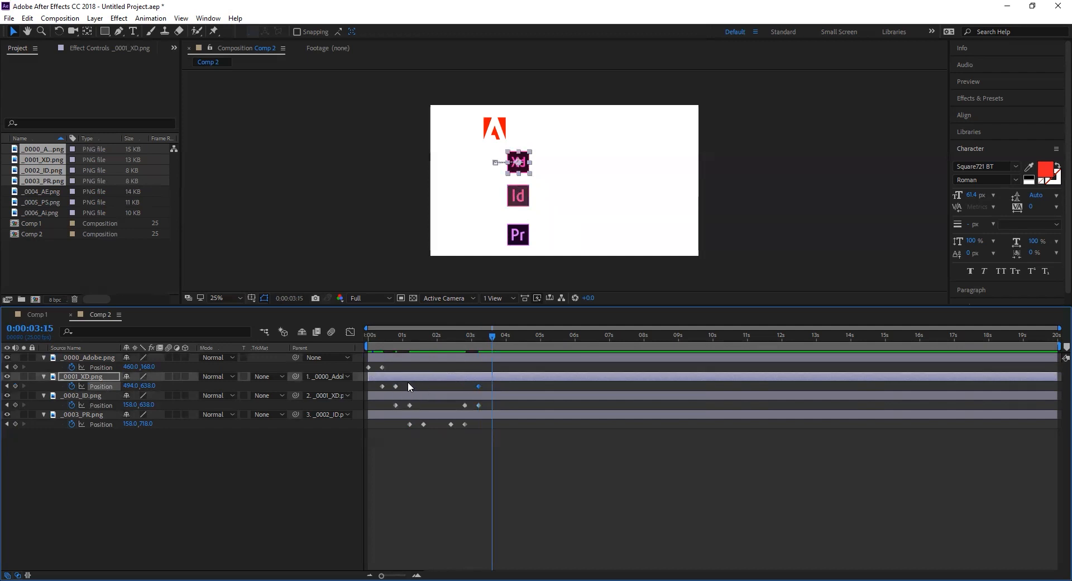
{"action": "left_click", "coordinate": [382, 386]}
{"action": "key", "text": "ctrl+c"}
{"action": "key", "text": "ctrl+v"}
Step: Copy the Adobe layer's Position keyframe at 0:00:00:10 to 0:00:03:15 and its first keyframe to 0:00:04:00
{"action": "left_click", "coordinate": [382, 367]}
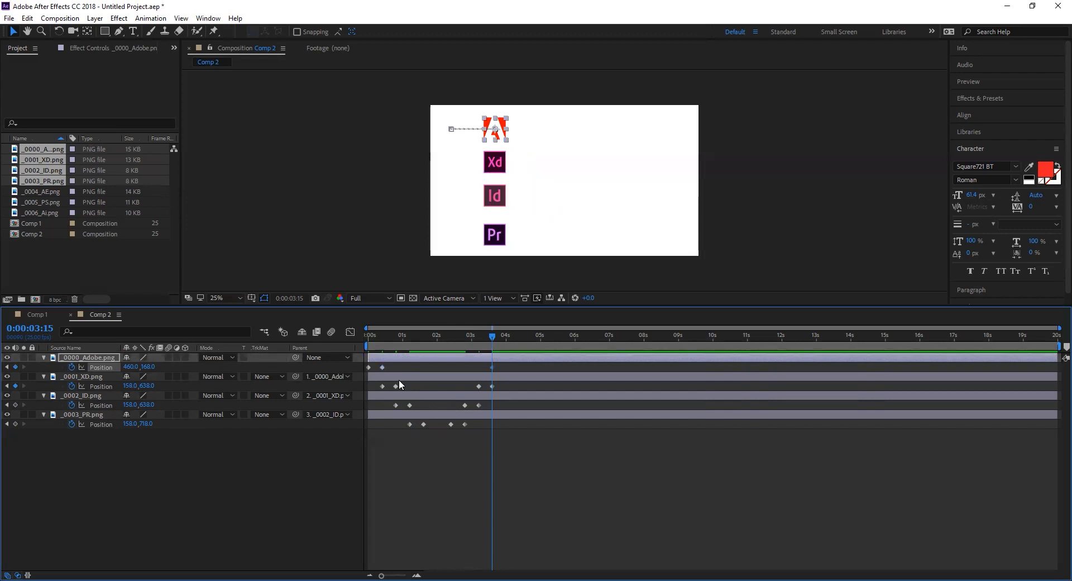
{"action": "key", "text": "shift+Page_Down"}
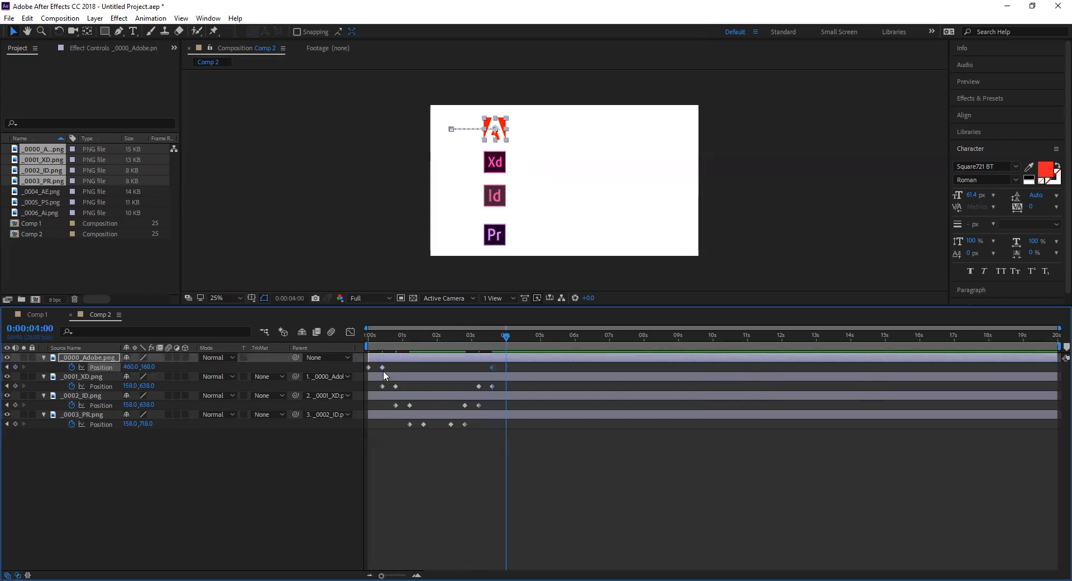
{"action": "left_click", "coordinate": [368, 367]}
{"action": "key", "text": "ctrl+c"}
{"action": "key", "text": "ctrl+v"}
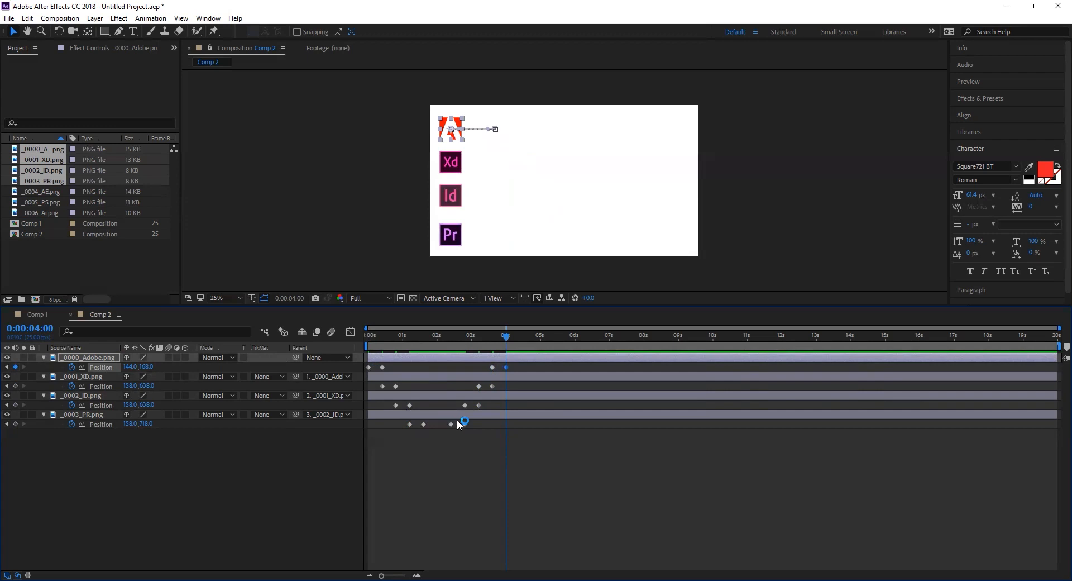
Step: Deselect the layers and play back the full out-and-back logo animation from the first frame
{"action": "key", "text": "Home"}
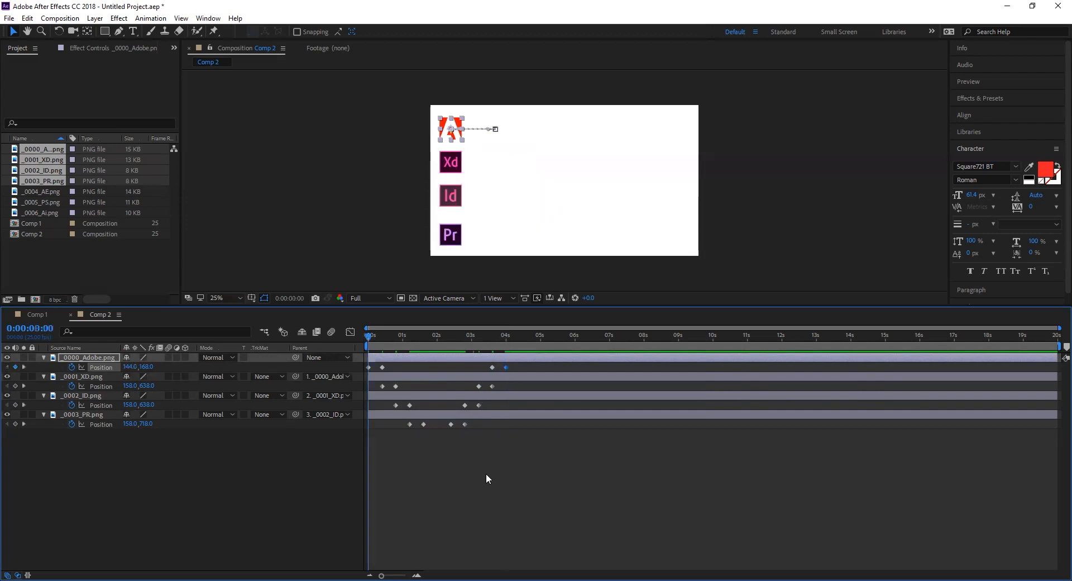
{"action": "left_click", "coordinate": [485, 474]}
{"action": "key", "text": "space"}
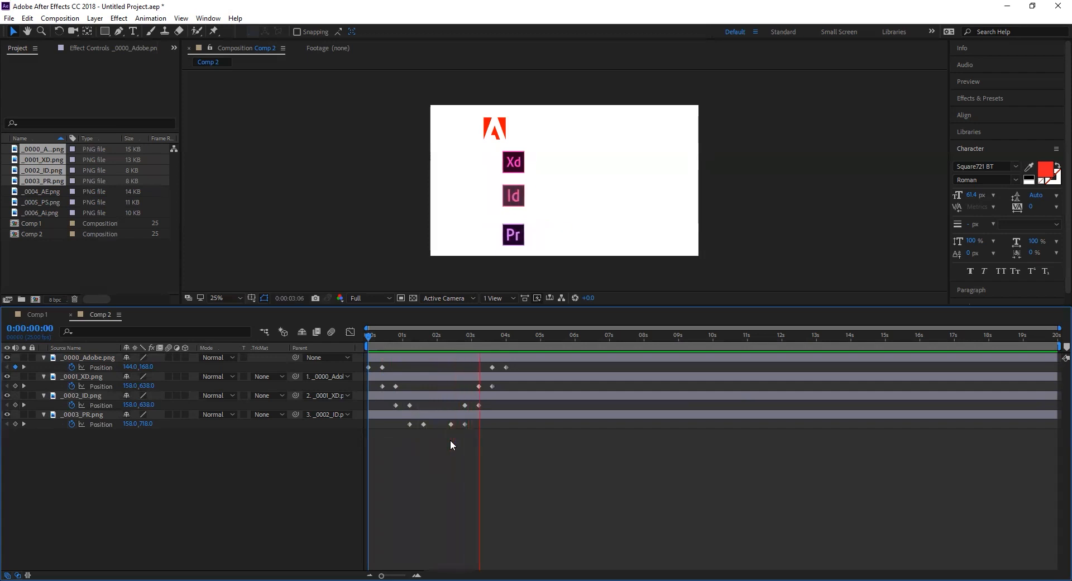
{"action": "key", "text": "space"}
Step: Stretch all four layers' Position keyframes proportionally so the last one falls at 0:00:09:00, and preview the slower animation
{"action": "left_click_drag", "start_coordinate": [519, 336], "coordinate": [677, 380]}
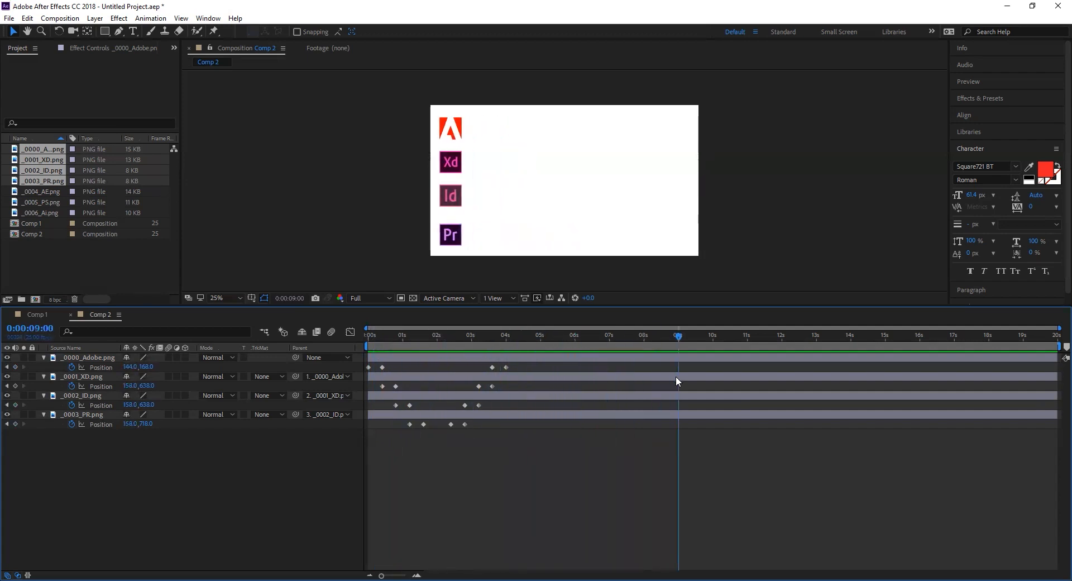
{"action": "left_click_drag", "start_coordinate": [553, 483], "coordinate": [361, 357]}
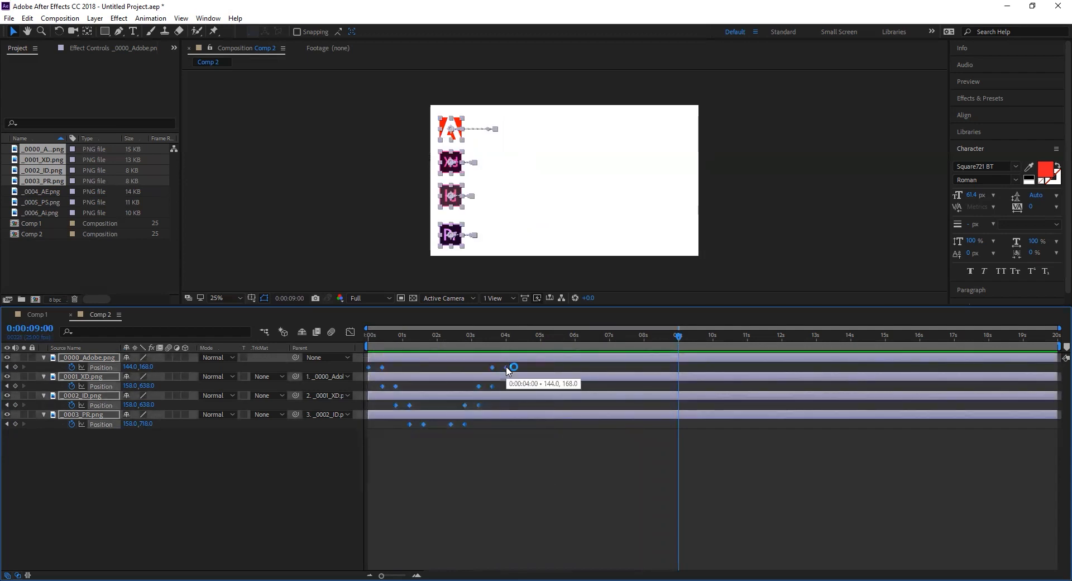
{"action": "left_click_drag", "start_coordinate": [507, 369], "coordinate": [669, 379]}
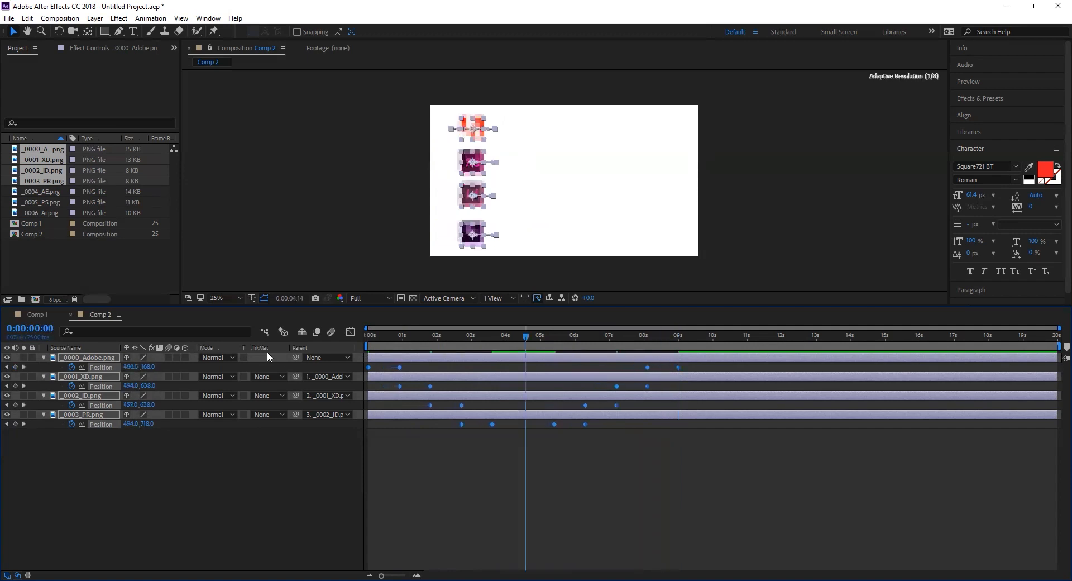
{"action": "left_click", "coordinate": [514, 488]}
{"action": "key", "text": "Home"}
{"action": "key", "text": "space"}
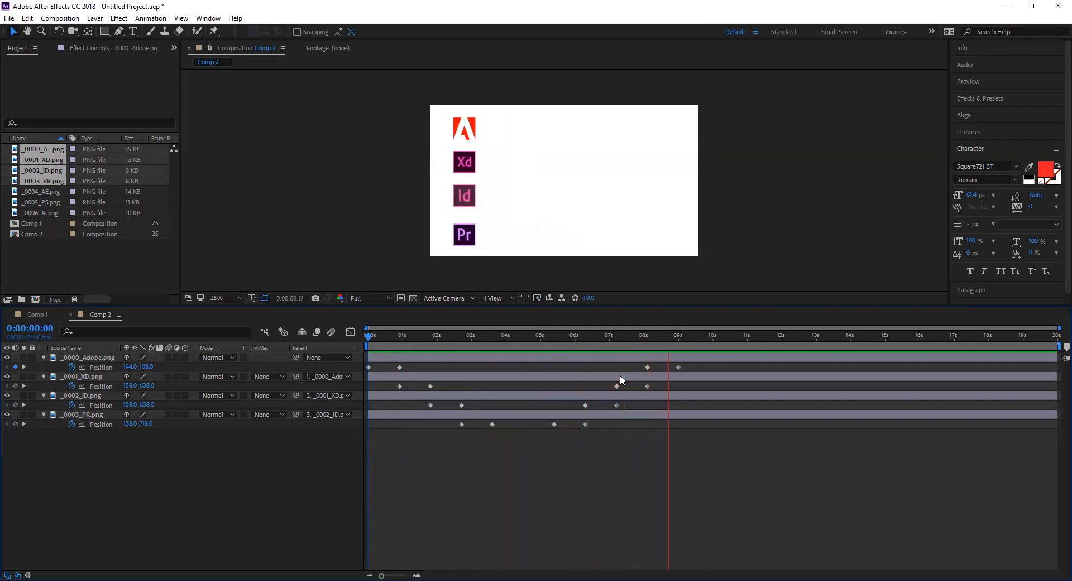
{"action": "key", "text": "space"}
Step: Compress all four layers' Position keyframes proportionally so the last one falls at 0:00:03:00, and preview the faster animation
{"action": "left_click_drag", "start_coordinate": [697, 338], "coordinate": [471, 346]}
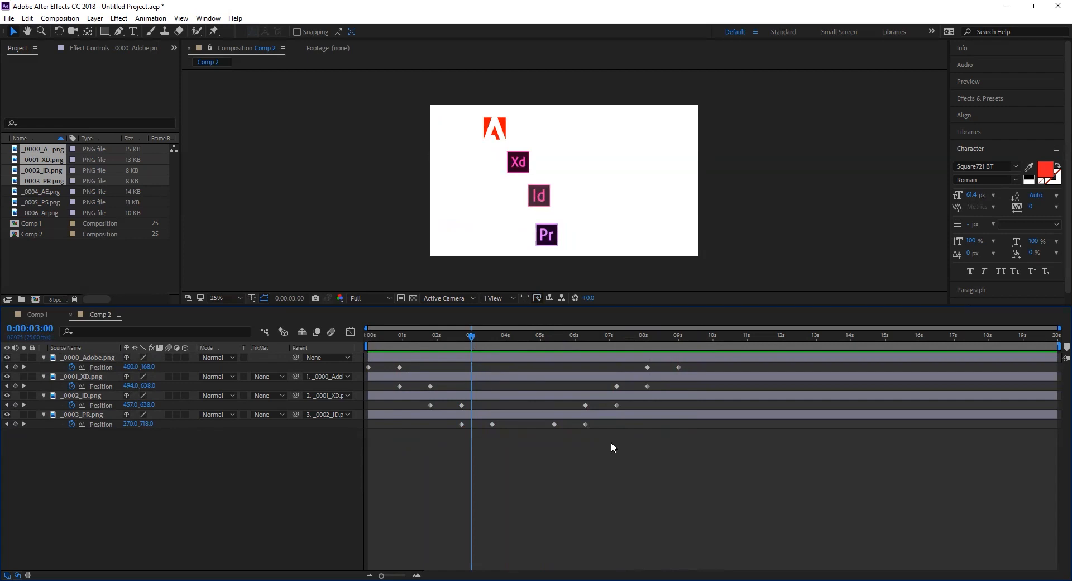
{"action": "left_click_drag", "start_coordinate": [705, 497], "coordinate": [361, 360]}
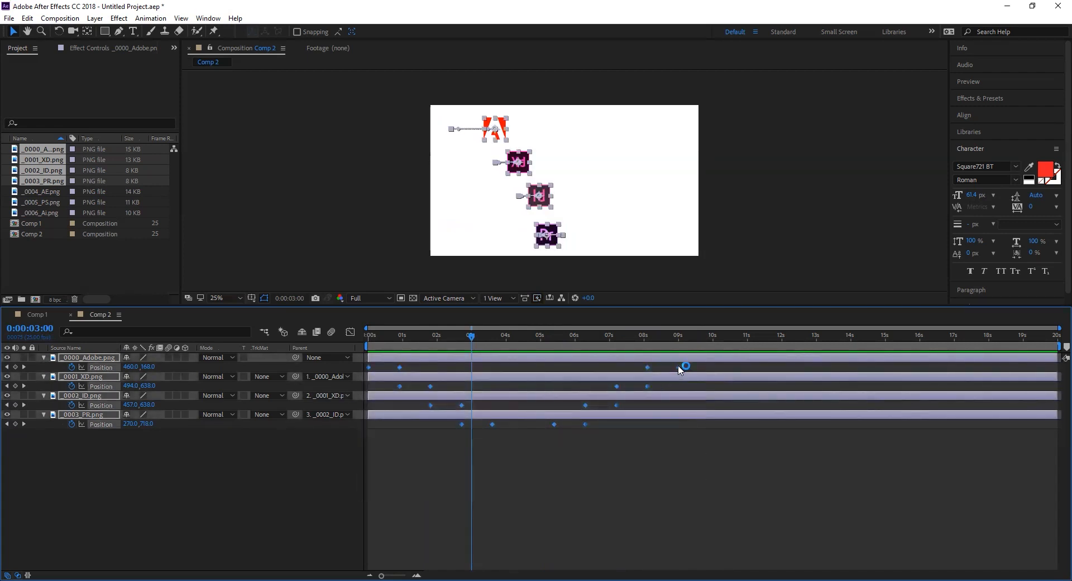
{"action": "left_click_drag", "start_coordinate": [678, 368], "coordinate": [472, 377]}
{"action": "key", "text": "Home"}
{"action": "left_click", "coordinate": [470, 479]}
{"action": "key", "text": "space"}
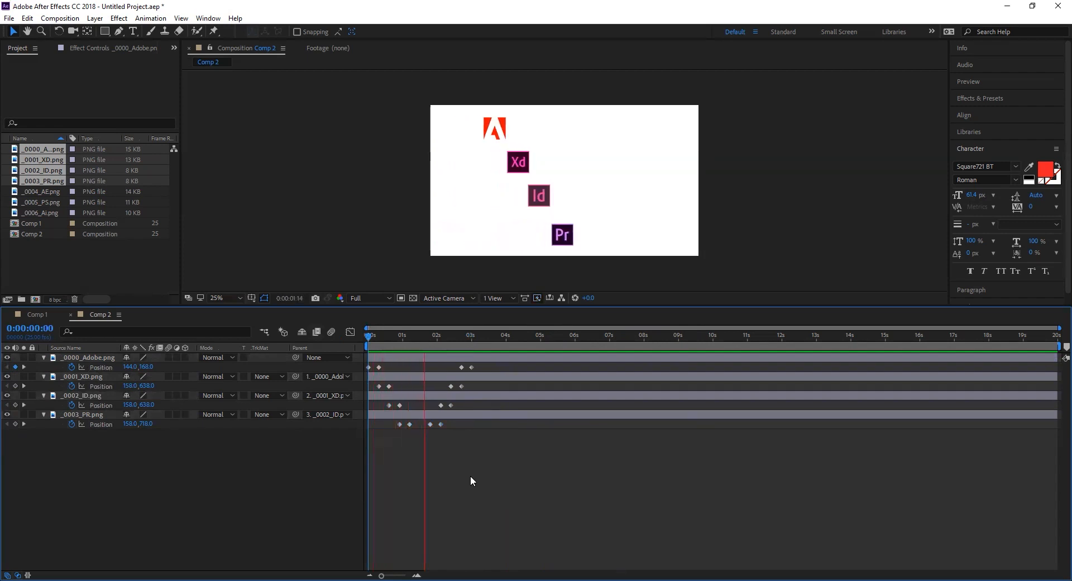
{"action": "key", "text": "space"}
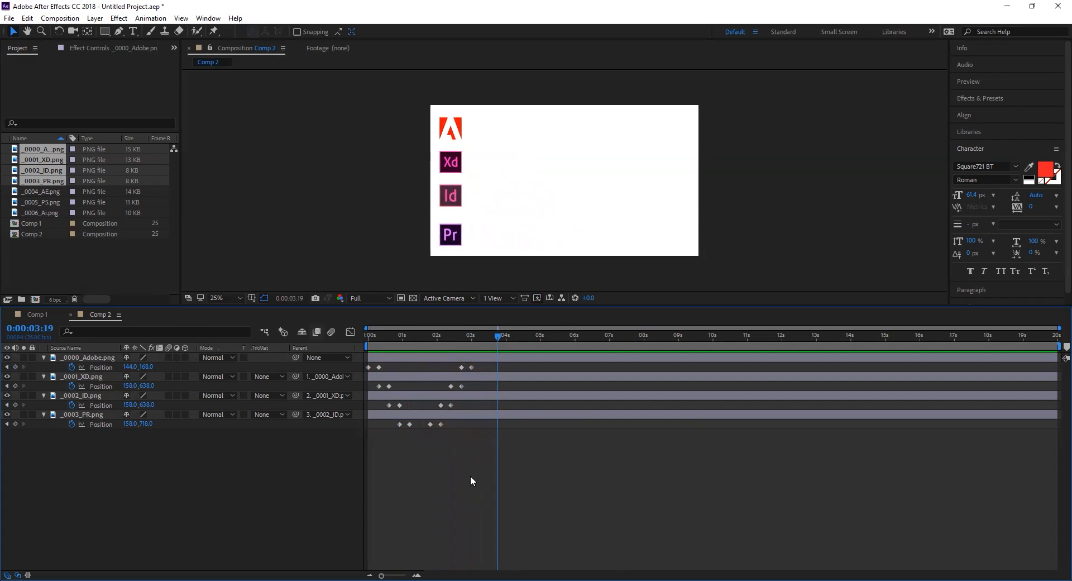